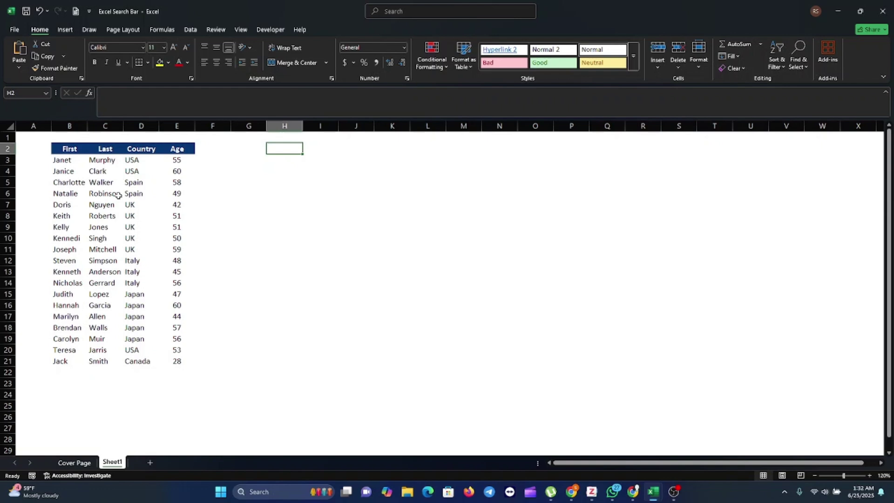
Step: Convert the data range B2:E21 into a table with headers
{"action": "left_click", "coordinate": [64, 161]}
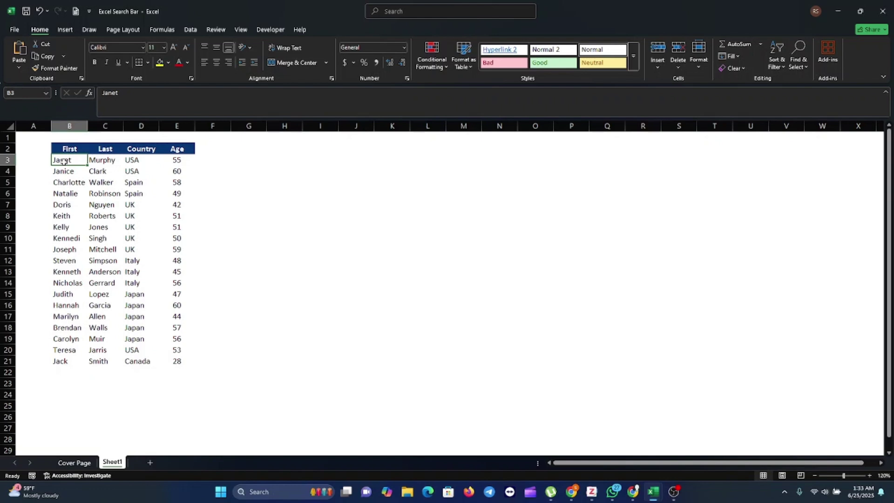
{"action": "key", "text": "ctrl+t"}
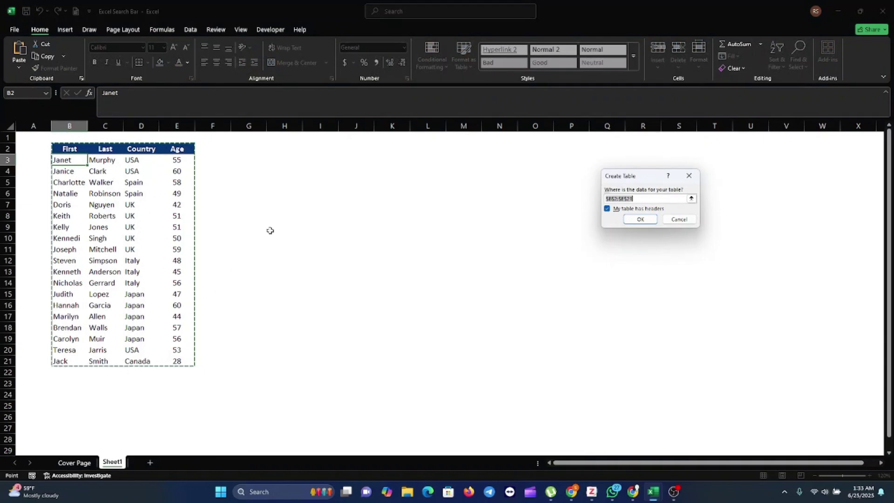
{"action": "left_click", "coordinate": [633, 218]}
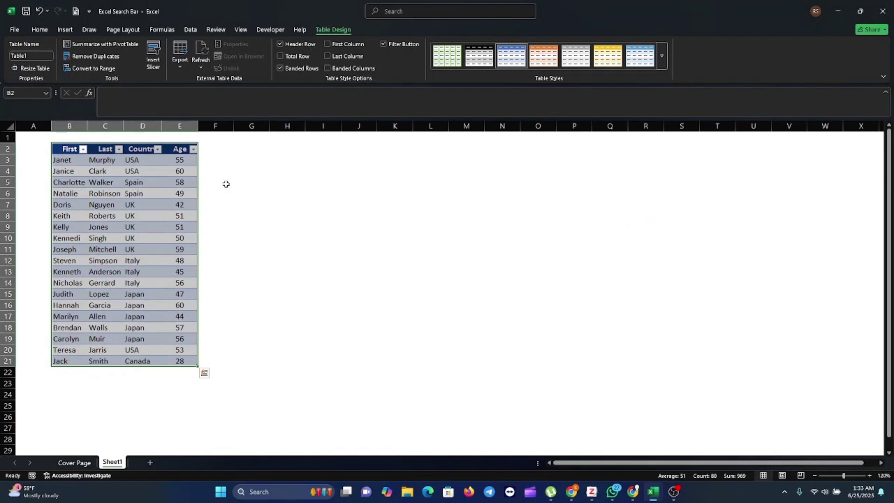
Step: Copy the table's header row (First, Last, Country, Age) to the row starting at cell H4
{"action": "left_click", "coordinate": [60, 148]}
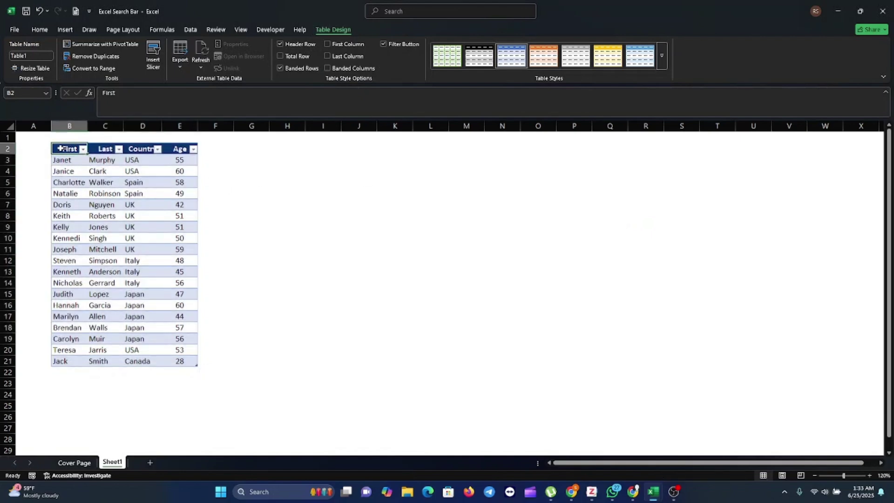
{"action": "left_click_drag", "start_coordinate": [61, 149], "coordinate": [171, 149]}
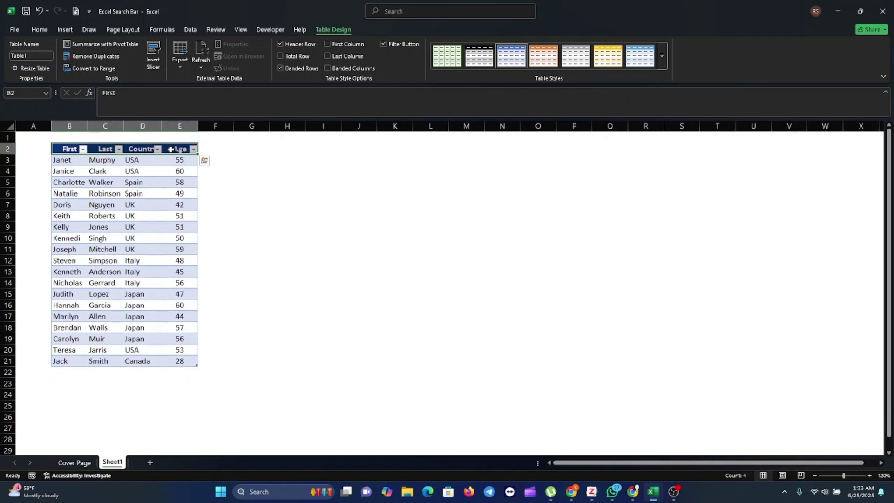
{"action": "key", "text": "ctrl+c"}
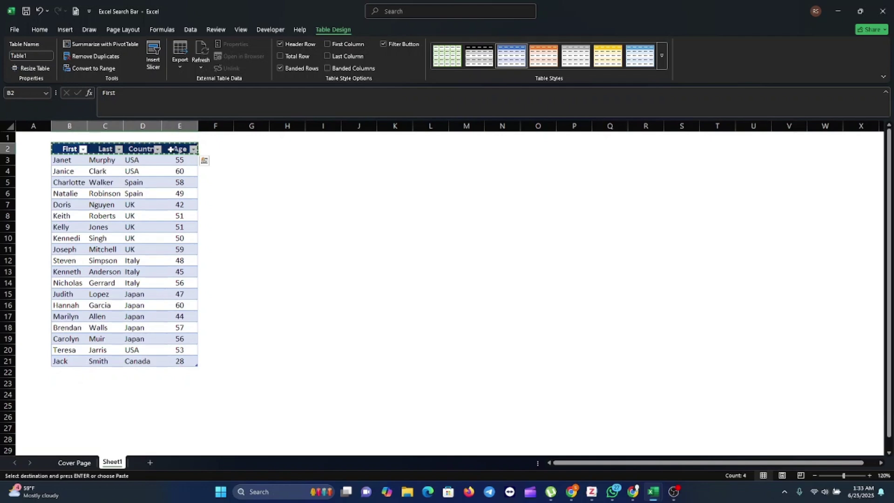
{"action": "left_click", "coordinate": [272, 172]}
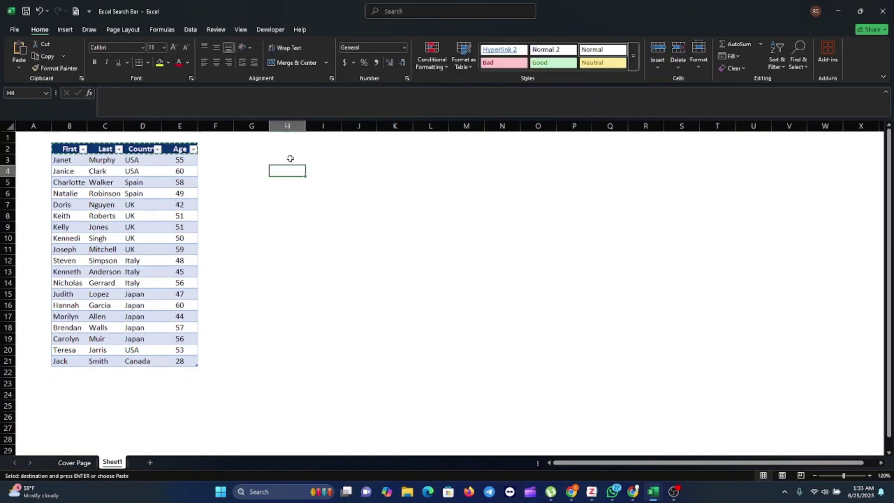
{"action": "left_click", "coordinate": [290, 159]}
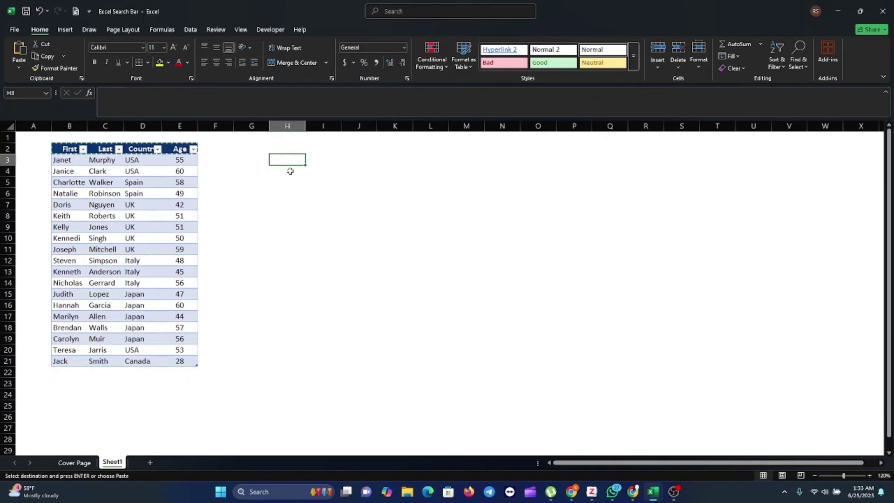
{"action": "left_click", "coordinate": [290, 171]}
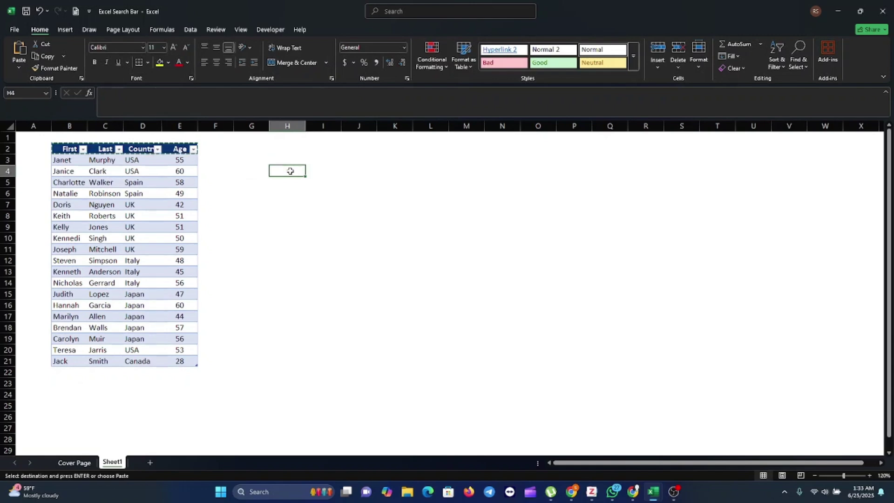
{"action": "key", "text": "ctrl+v"}
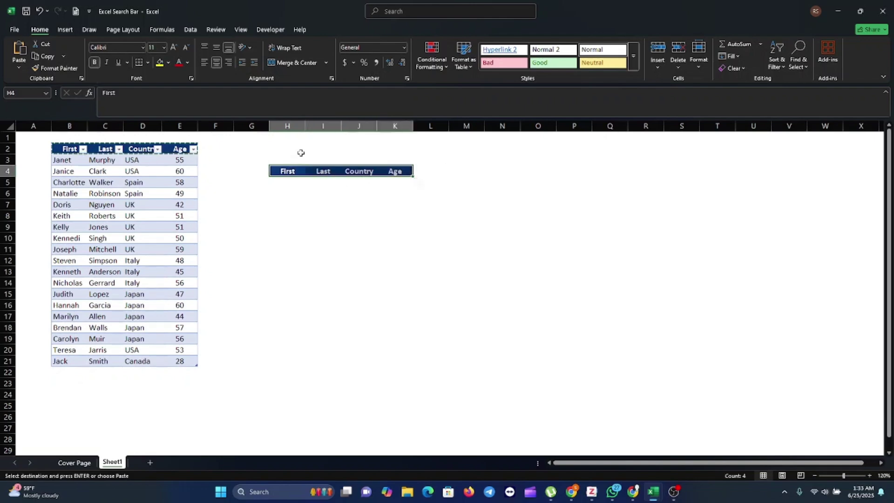
Step: Check in the ribbon customization options that the Developer tab is enabled
{"action": "left_click", "coordinate": [300, 151]}
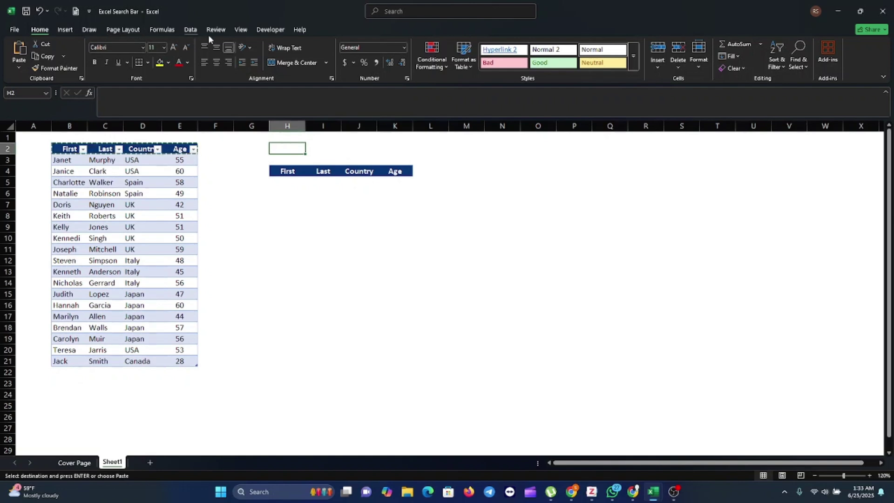
{"action": "left_click", "coordinate": [272, 30]}
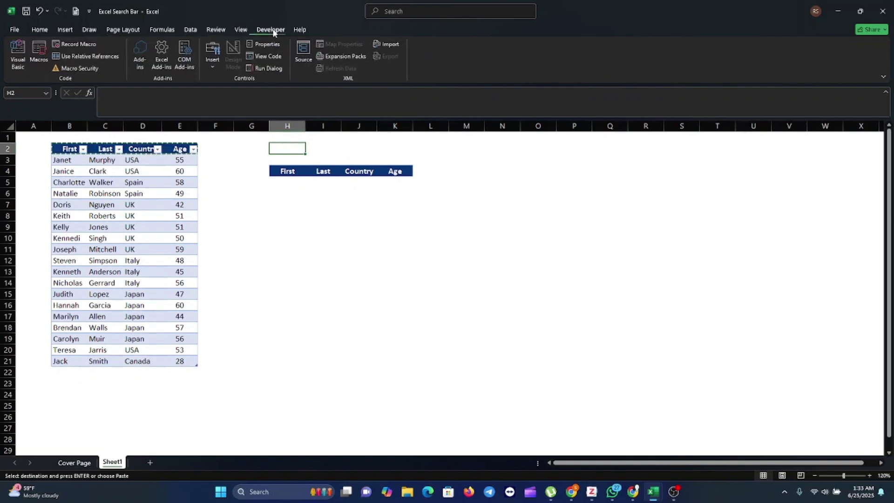
{"action": "left_click", "coordinate": [40, 30]}
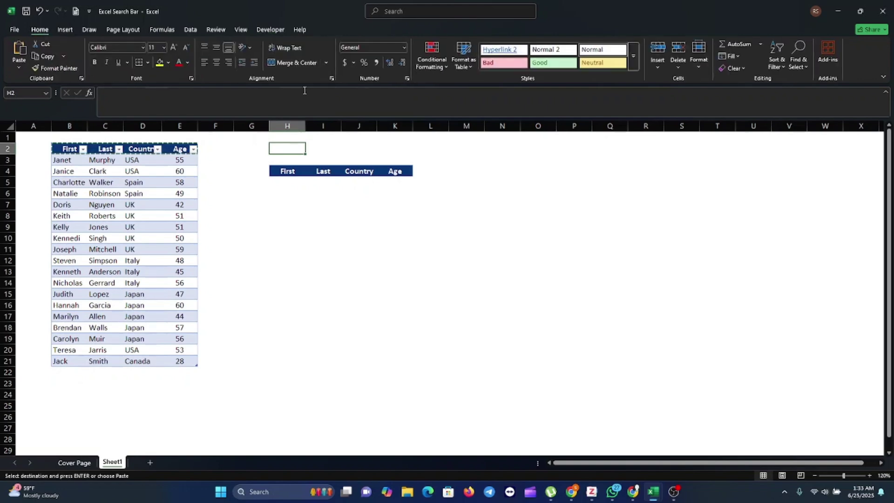
{"action": "right_click", "coordinate": [300, 75]}
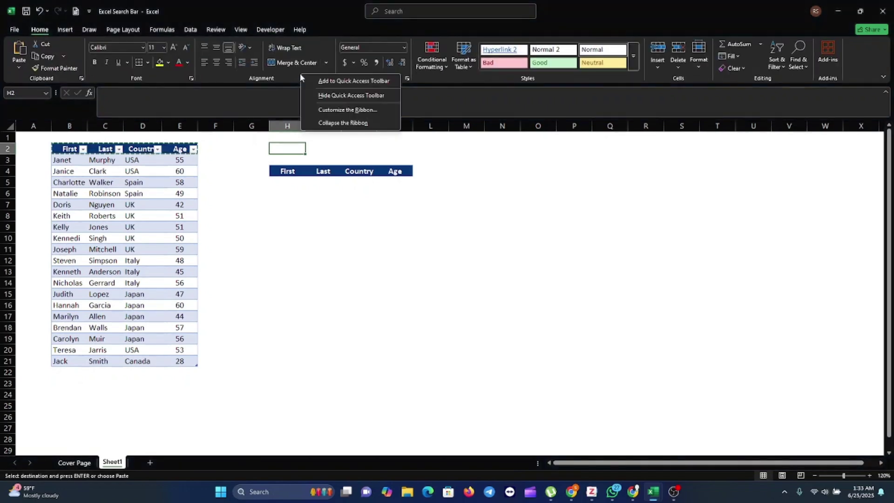
{"action": "left_click", "coordinate": [351, 107]}
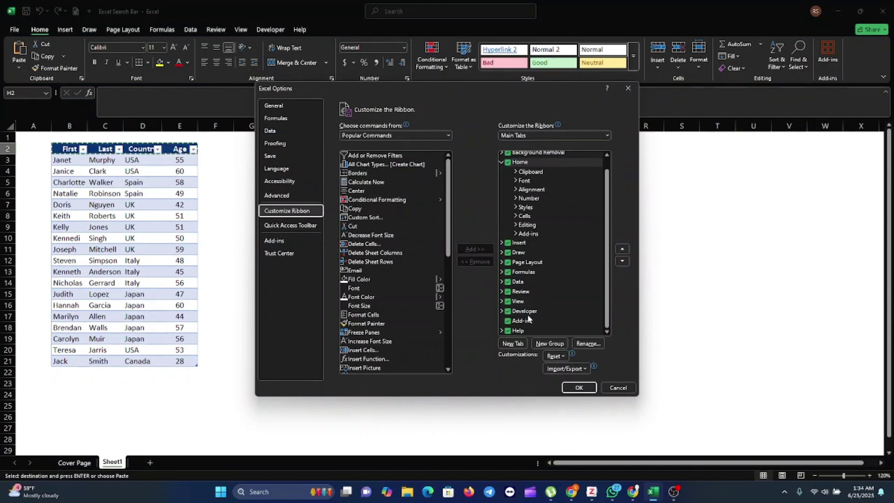
{"action": "left_click", "coordinate": [573, 389]}
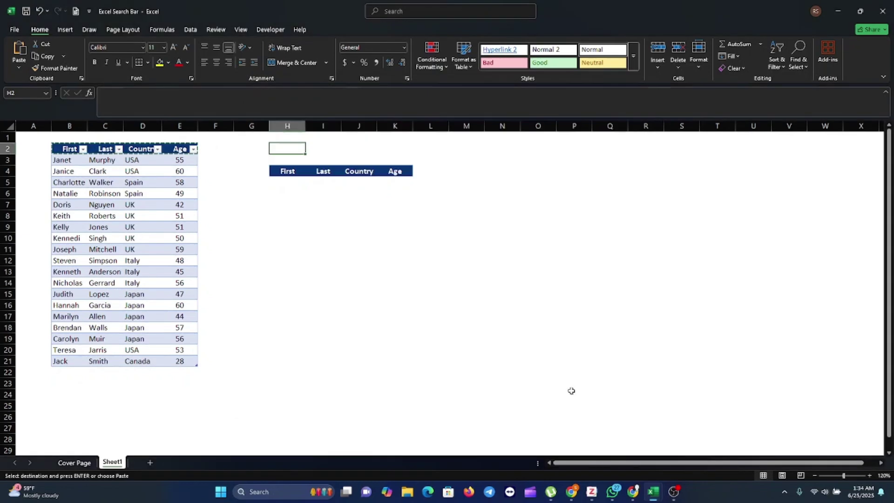
Step: Insert an ActiveX text box about 94 by 21 points over cells H2:I2, above the copied headers
{"action": "left_click", "coordinate": [269, 29]}
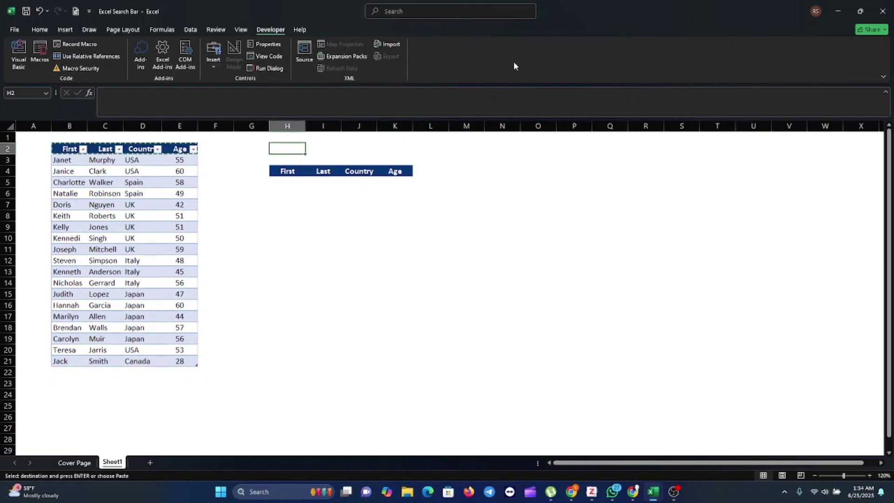
{"action": "left_click", "coordinate": [214, 67]}
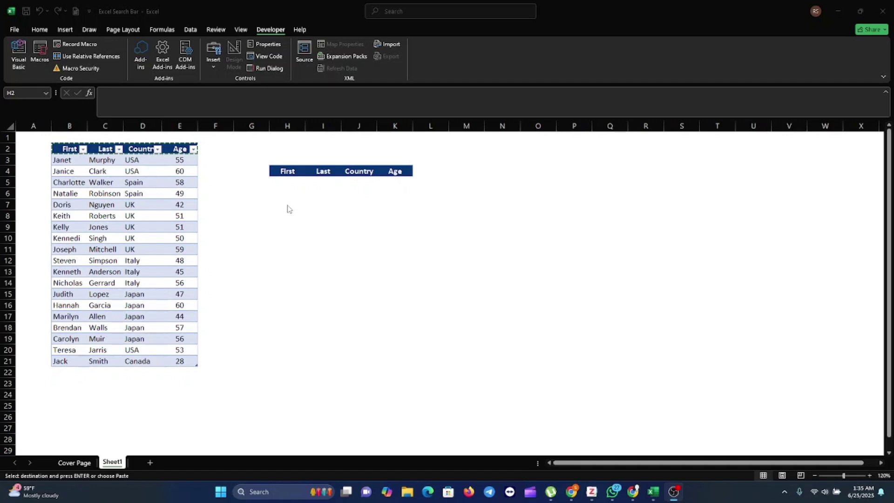
{"action": "left_click", "coordinate": [288, 152]}
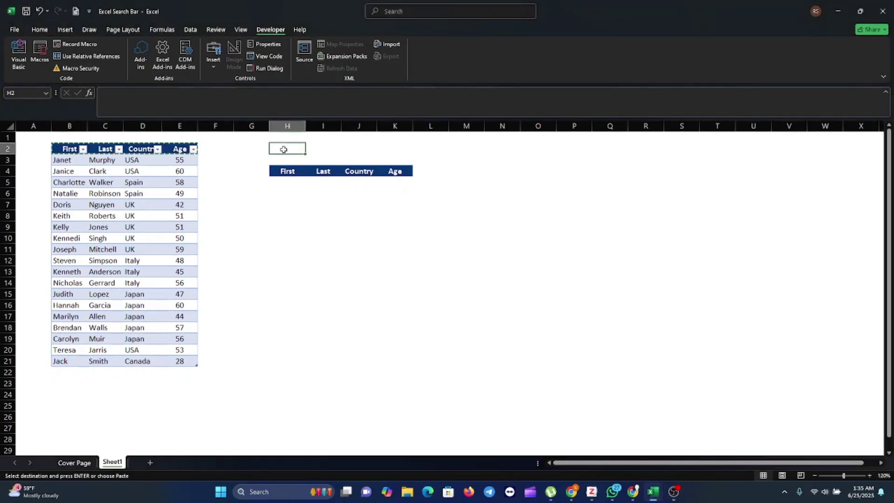
{"action": "left_click", "coordinate": [215, 65]}
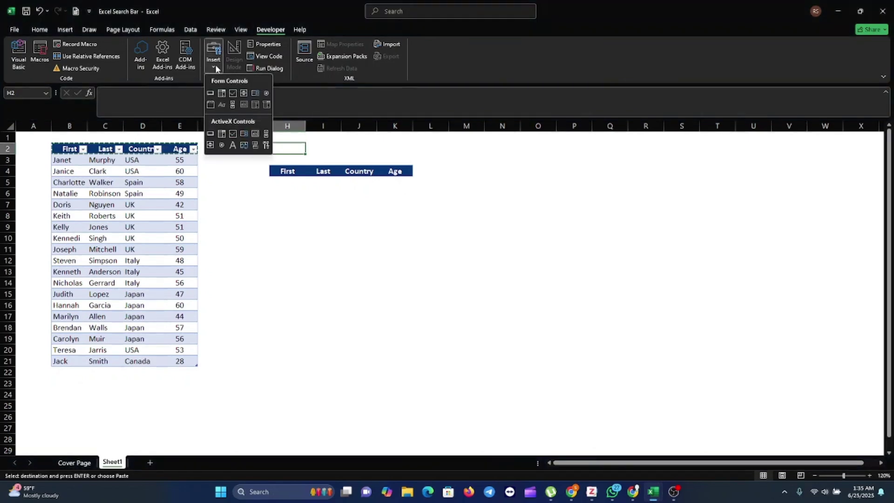
{"action": "left_click", "coordinate": [255, 133]}
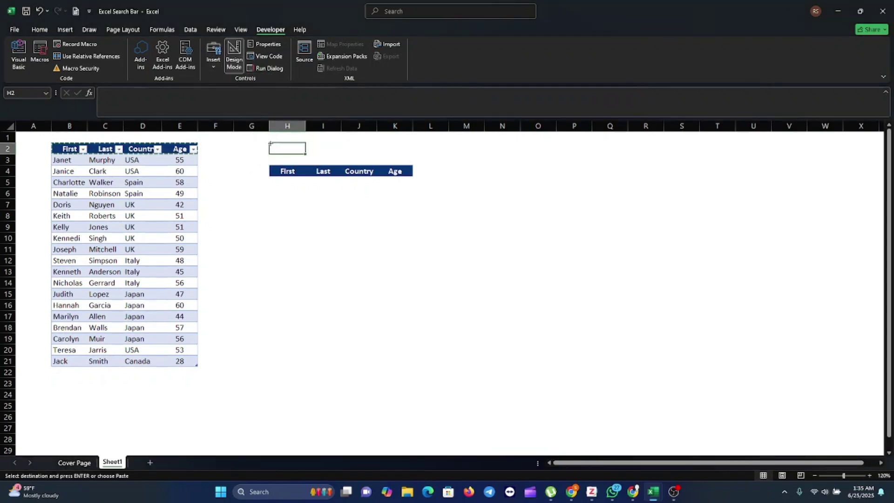
{"action": "left_click_drag", "start_coordinate": [270, 144], "coordinate": [339, 159]}
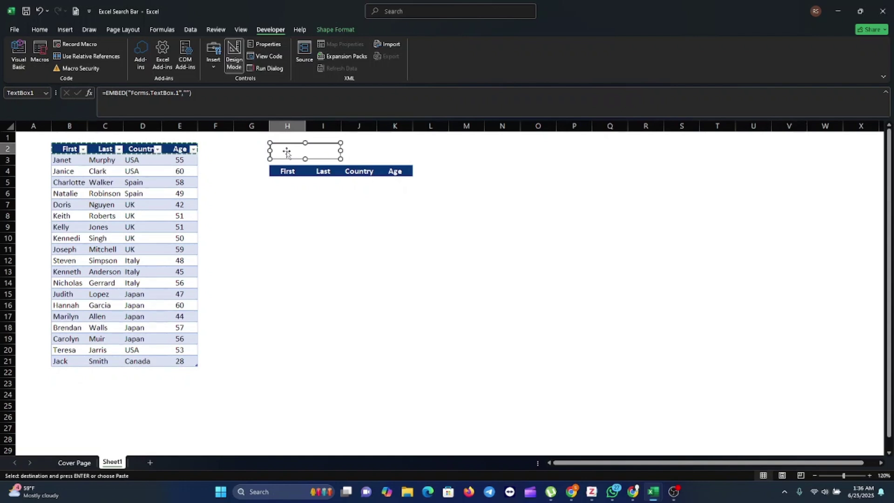
Step: Set the text box's LinkedCell property to H2 and close its properties
{"action": "right_click", "coordinate": [286, 153]}
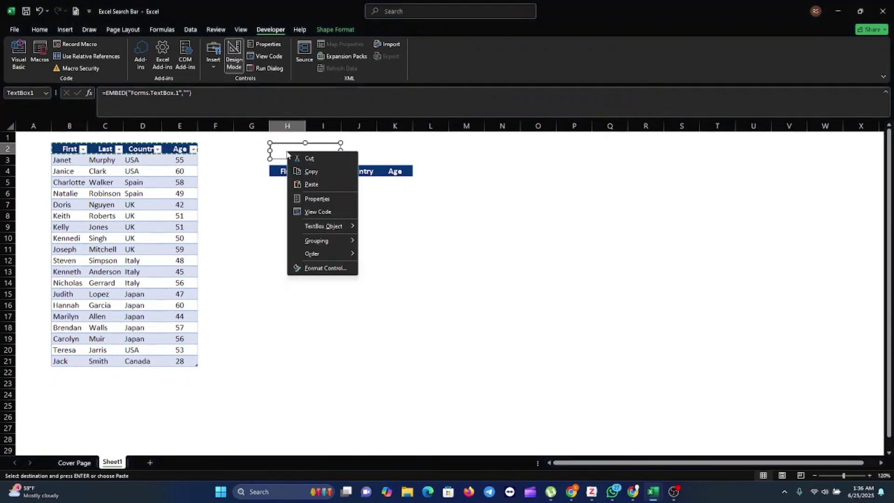
{"action": "left_click", "coordinate": [314, 198]}
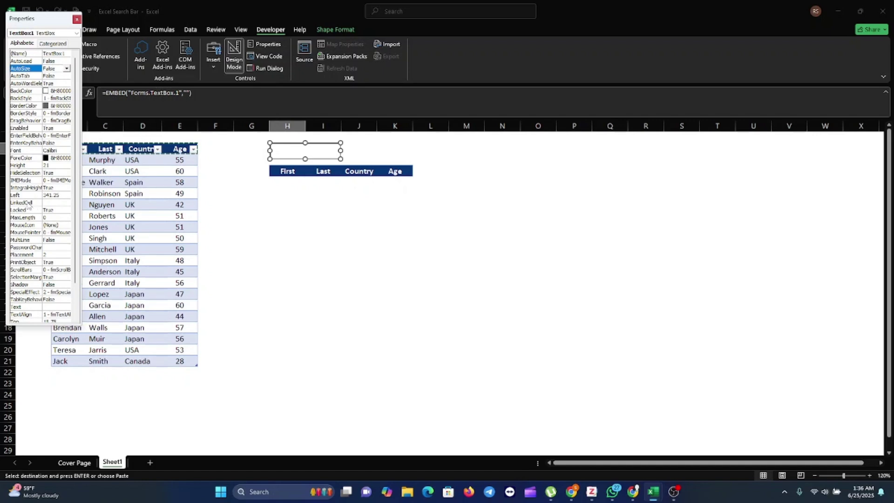
{"action": "left_click", "coordinate": [35, 203]}
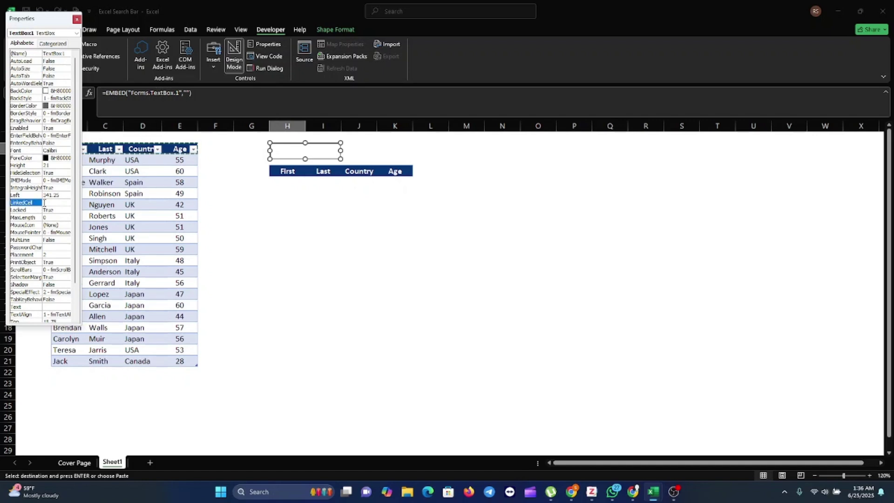
{"action": "left_click", "coordinate": [45, 203]}
{"action": "left_click_drag", "start_coordinate": [46, 19], "coordinate": [642, 73]}
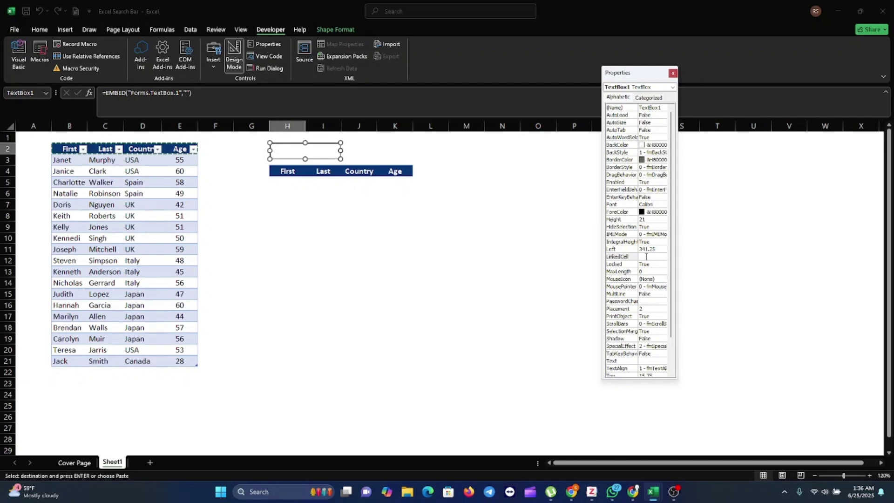
{"action": "type", "text": "H"}
{"action": "scroll", "coordinate": [660, 252], "scroll_direction": "down", "scroll_amount": 2}
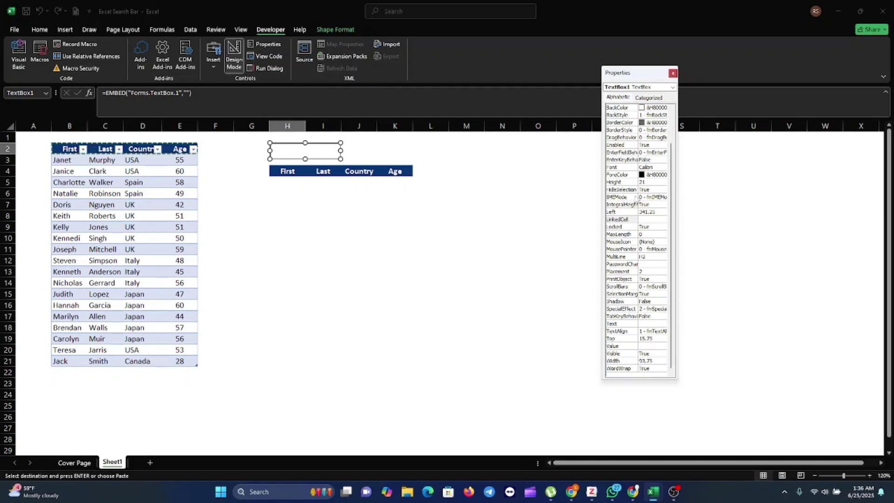
{"action": "left_click", "coordinate": [672, 73]}
Step: Turn off Design Mode and enter "Test" in the text box
{"action": "left_click", "coordinate": [234, 55]}
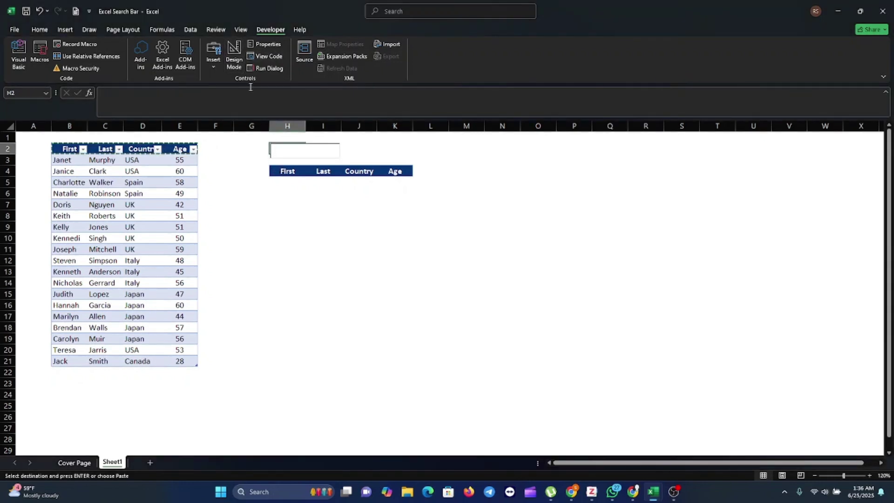
{"action": "left_click", "coordinate": [282, 151]}
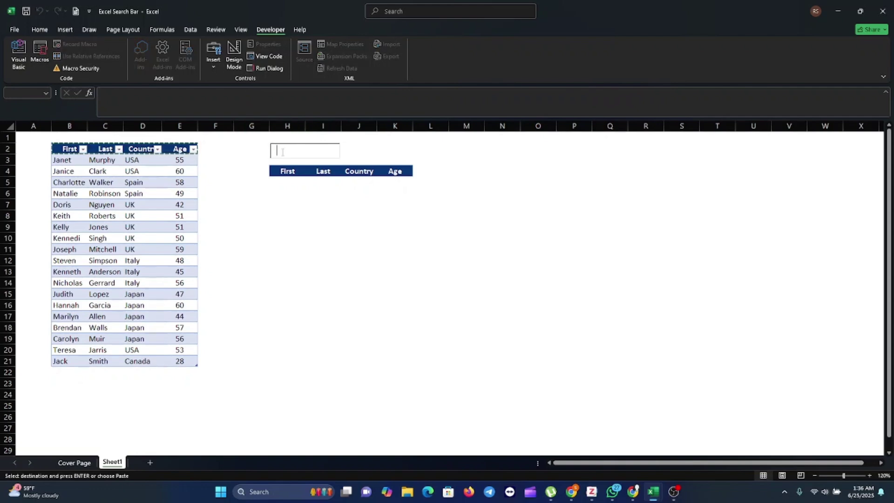
{"action": "type", "text": "Test"}
{"action": "left_click", "coordinate": [259, 155]}
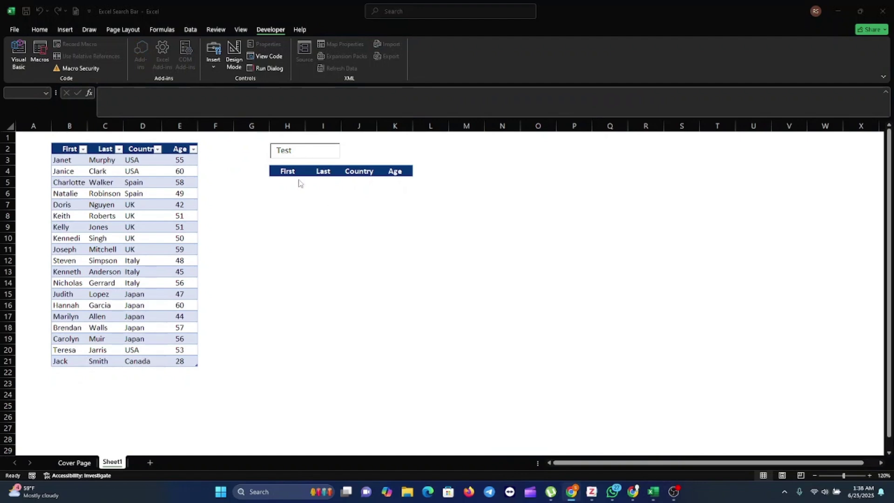
Step: Delete the letters "est" from the text box and enter them again to try out live input
{"action": "left_click", "coordinate": [300, 150]}
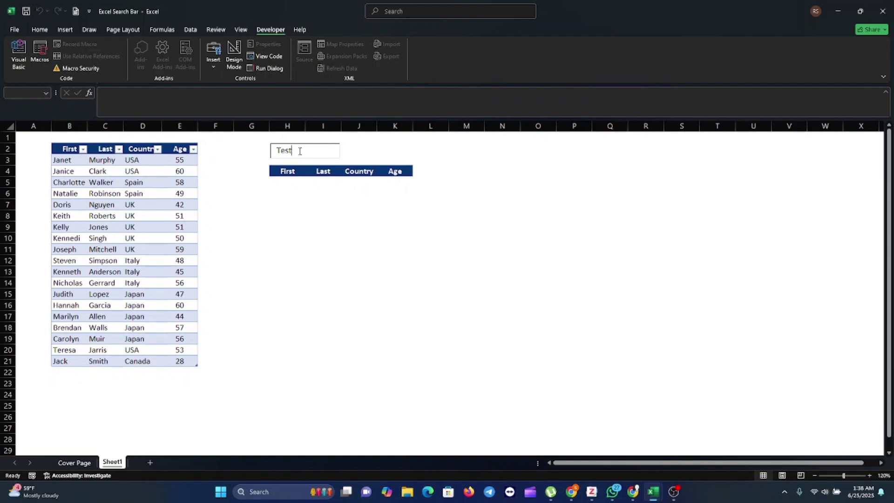
{"action": "key", "text": "BackSpace"}
{"action": "key", "text": "BackSpace"}
{"action": "key", "text": "BackSpace"}
{"action": "type", "text": "est"}
Step: Start a FILTER formula in cell H5 with all data rows of Table1 as the array argument
{"action": "left_click", "coordinate": [278, 185]}
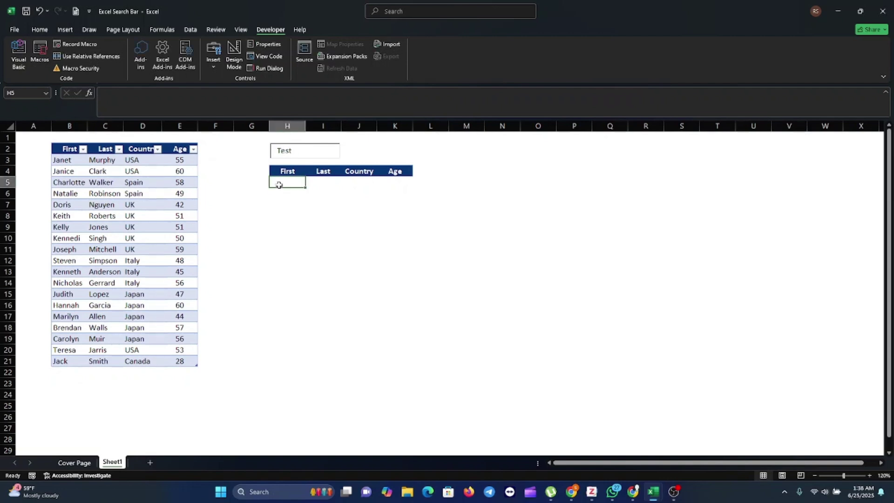
{"action": "type", "text": "="}
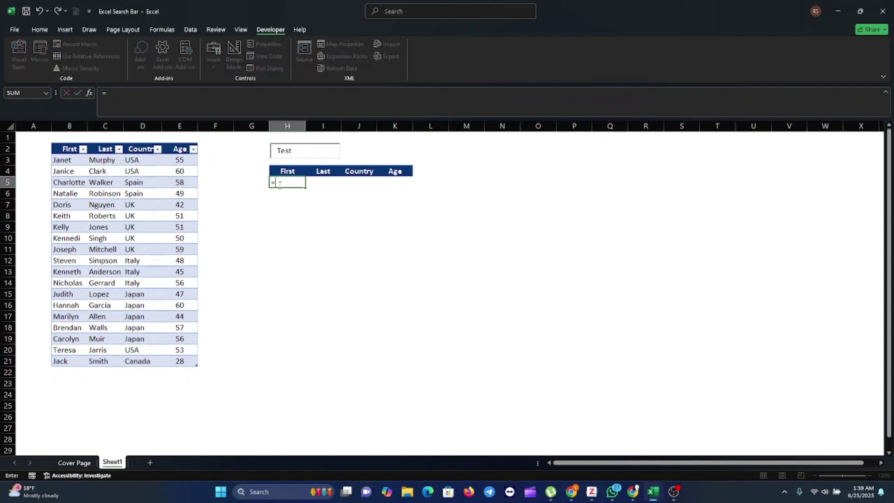
{"action": "type", "text": "FIL"}
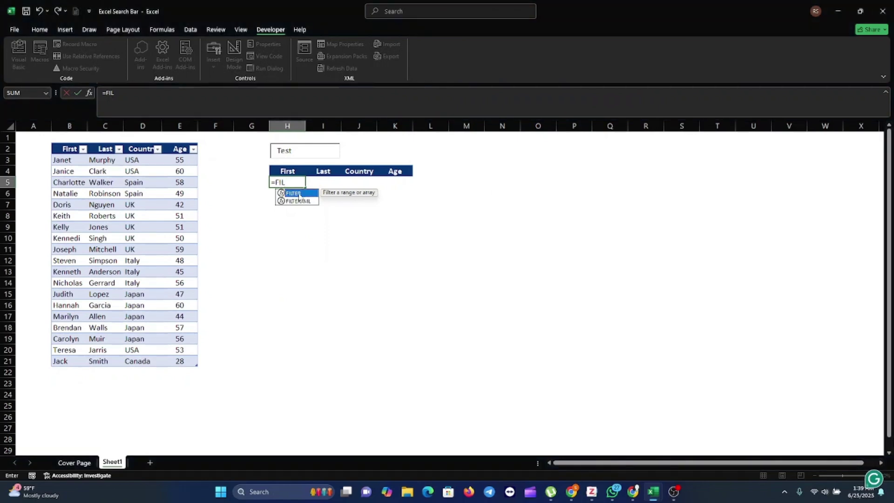
{"action": "double_click", "coordinate": [298, 194]}
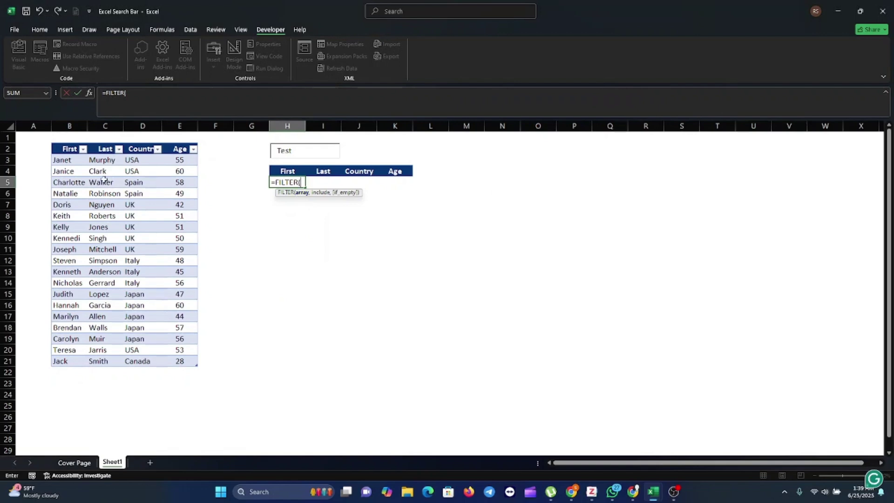
{"action": "left_click", "coordinate": [65, 161]}
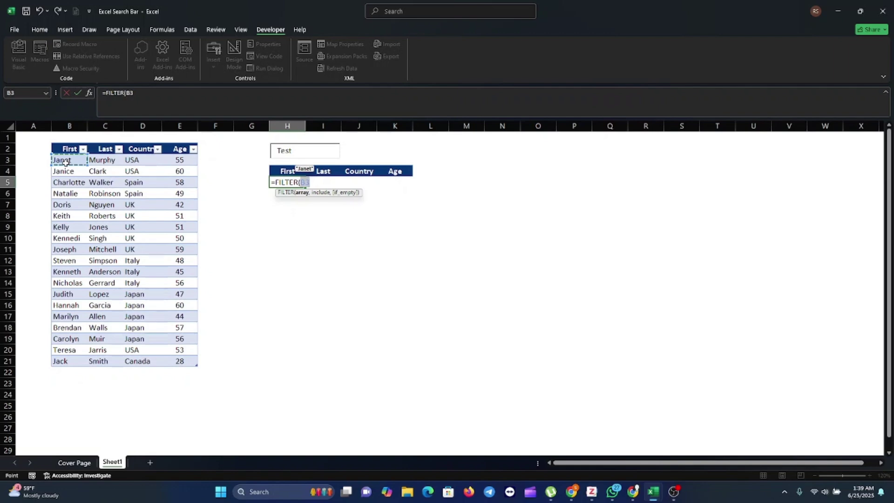
{"action": "key", "text": "ctrl+shift+Down"}
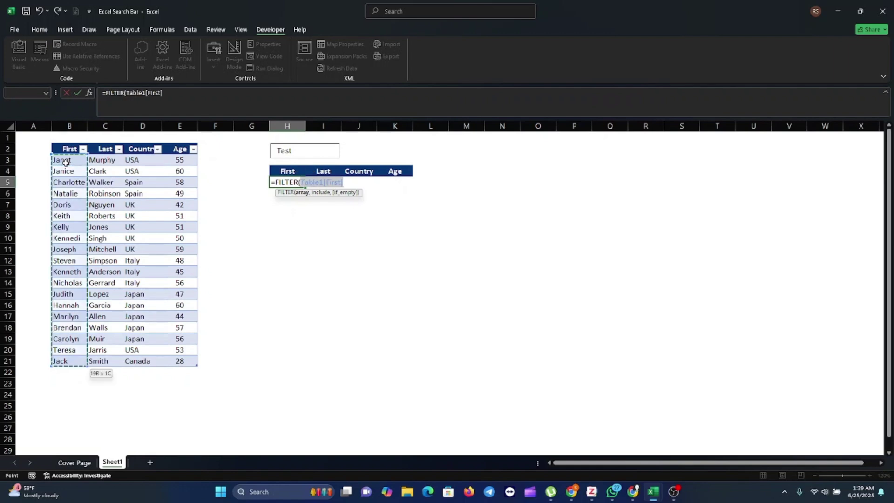
{"action": "key", "text": "ctrl+shift+Right"}
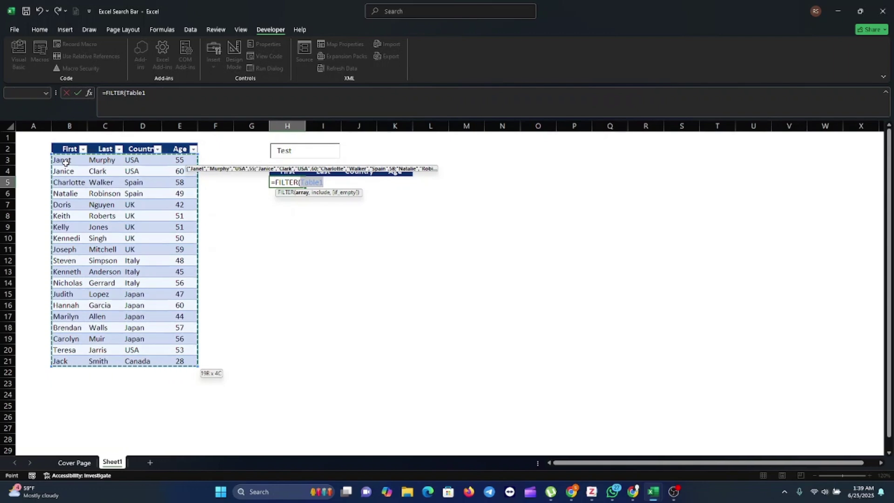
{"action": "type", "text": ","}
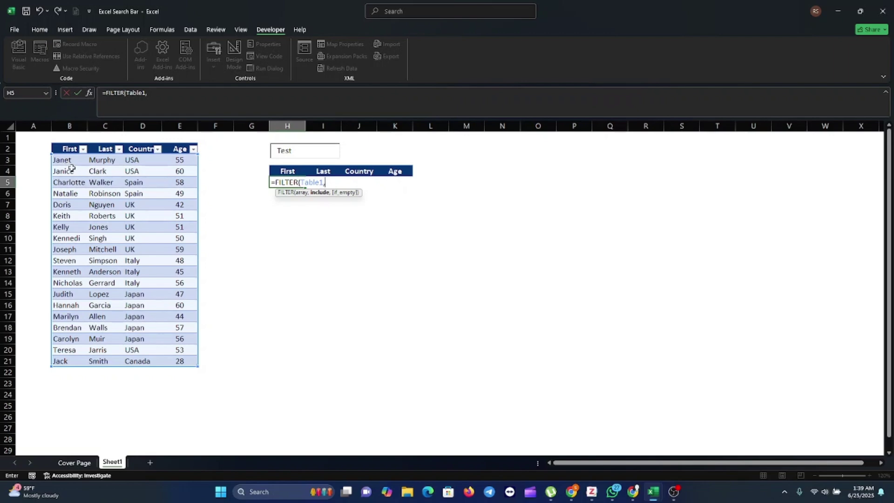
Step: Begin the FILTER include argument with the table's First column followed by an equals sign
{"action": "left_click", "coordinate": [69, 162]}
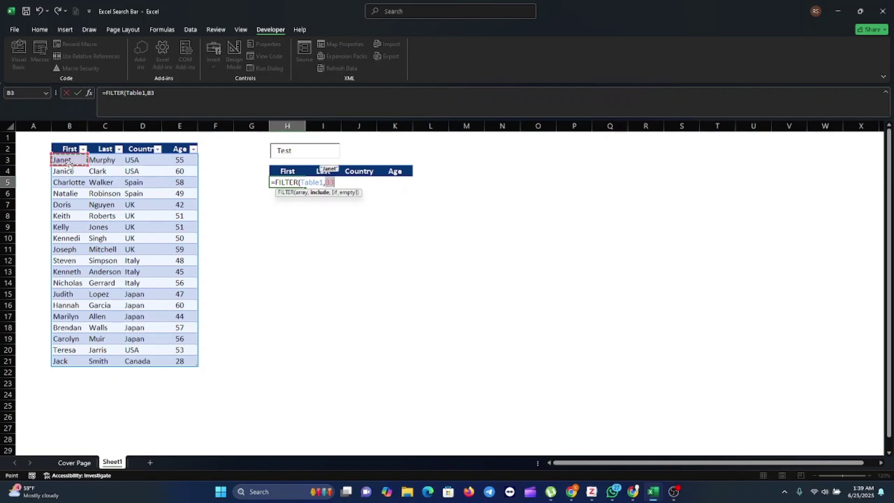
{"action": "key", "text": "ctrl+shift+Down"}
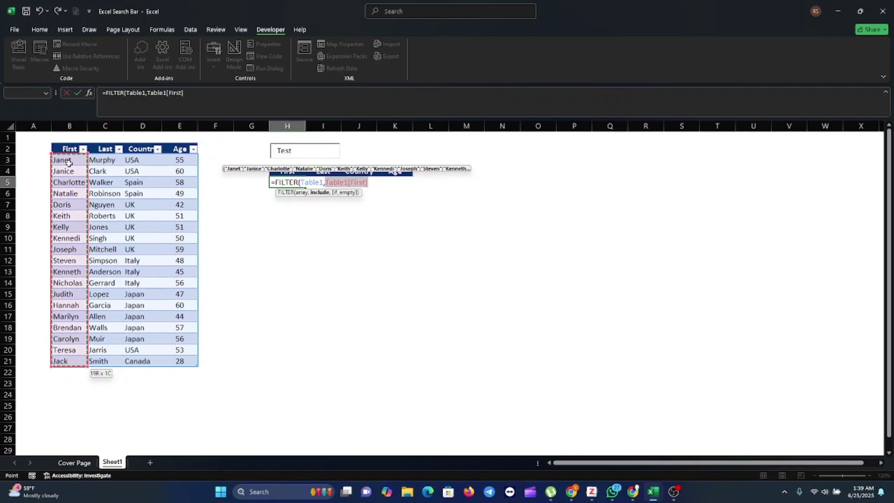
{"action": "type", "text": "="}
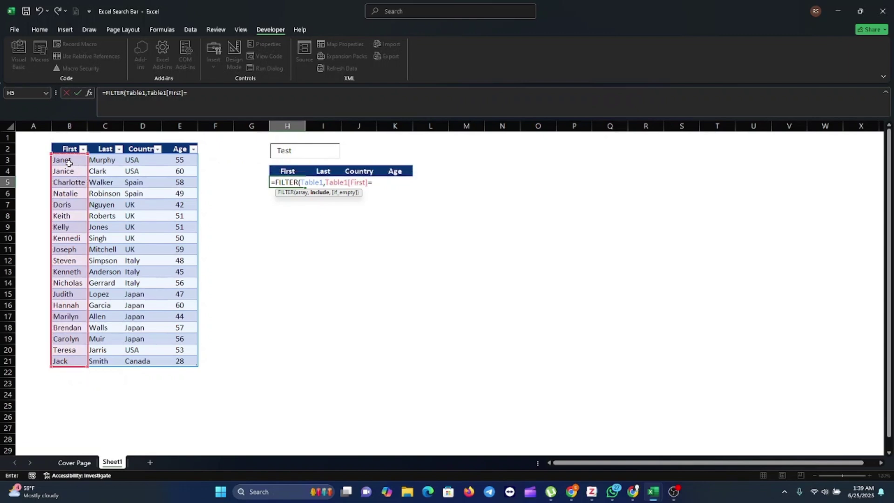
{"action": "left_click", "coordinate": [276, 157]}
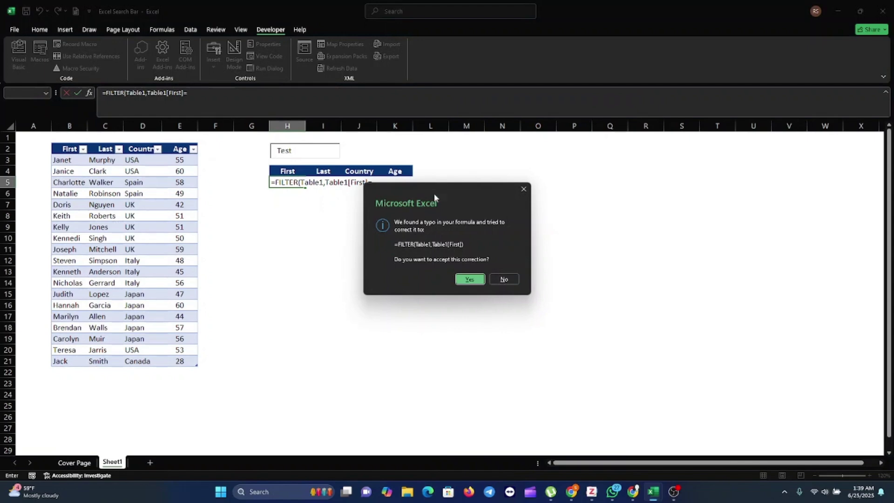
{"action": "left_click", "coordinate": [498, 278]}
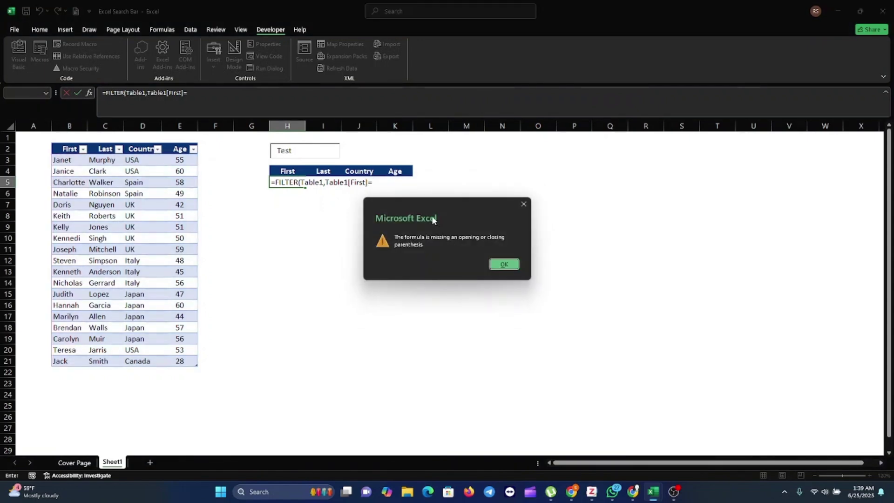
{"action": "left_click", "coordinate": [526, 203]}
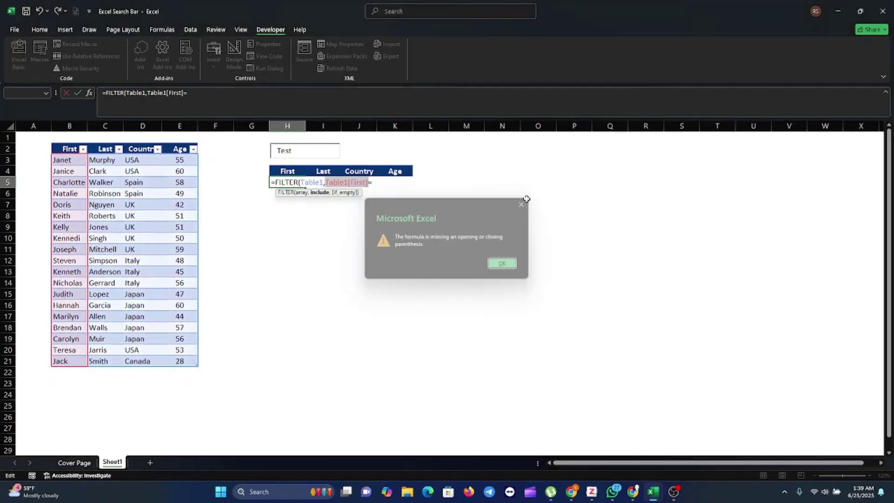
Step: Complete the H5 formula by comparing the First column with H2 and returning "No Match" if empty, and enter it
{"action": "left_click", "coordinate": [377, 184]}
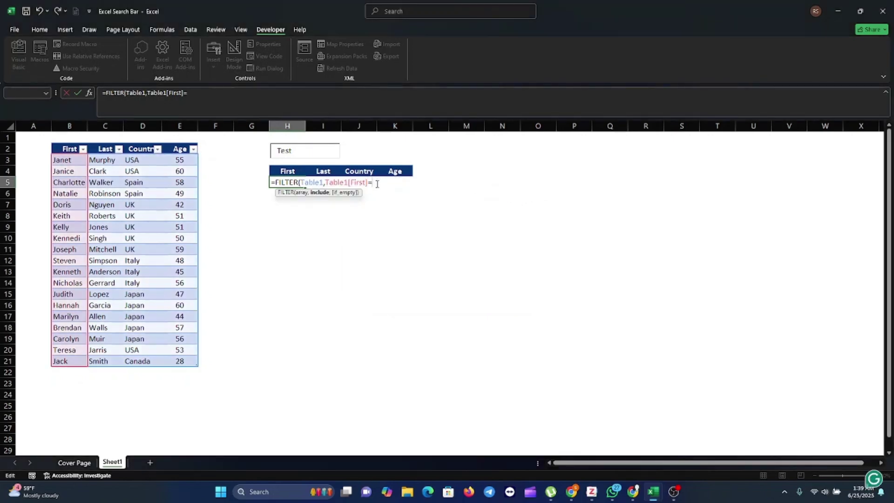
{"action": "type", "text": "h"}
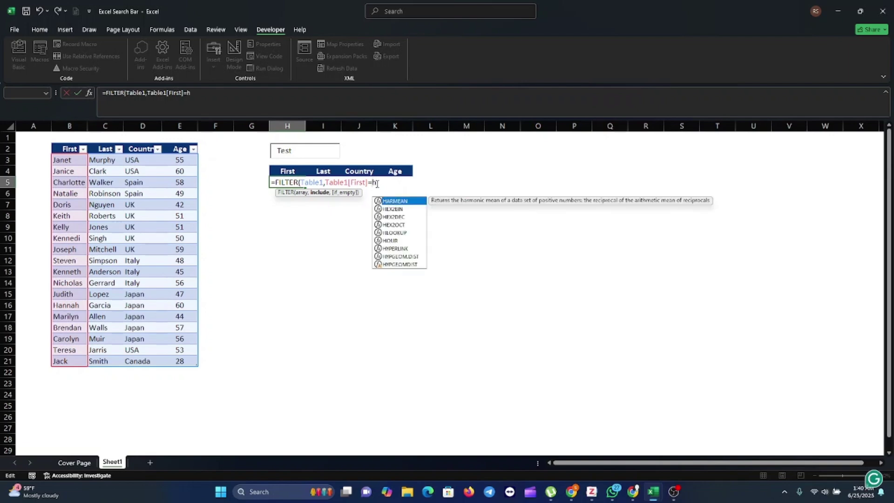
{"action": "key", "text": "BackSpace"}
{"action": "type", "text": "H2"}
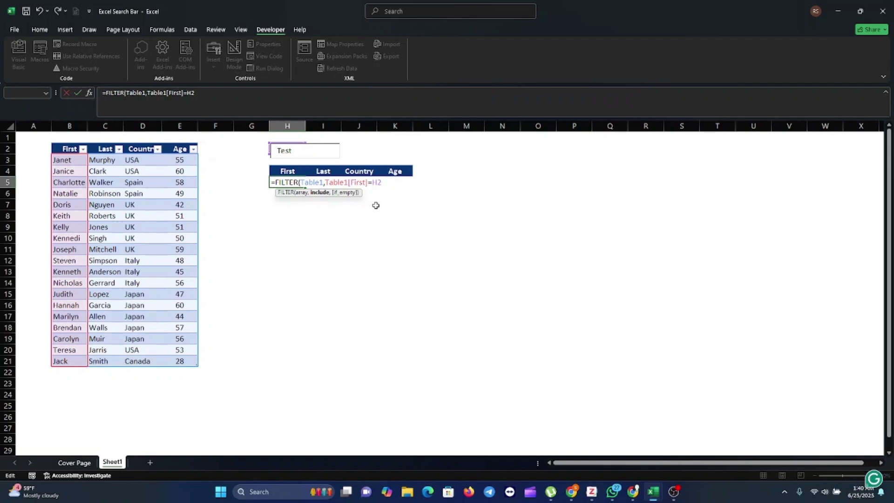
{"action": "type", "text": ","}
{"action": "type", "text": "\"No Match"}
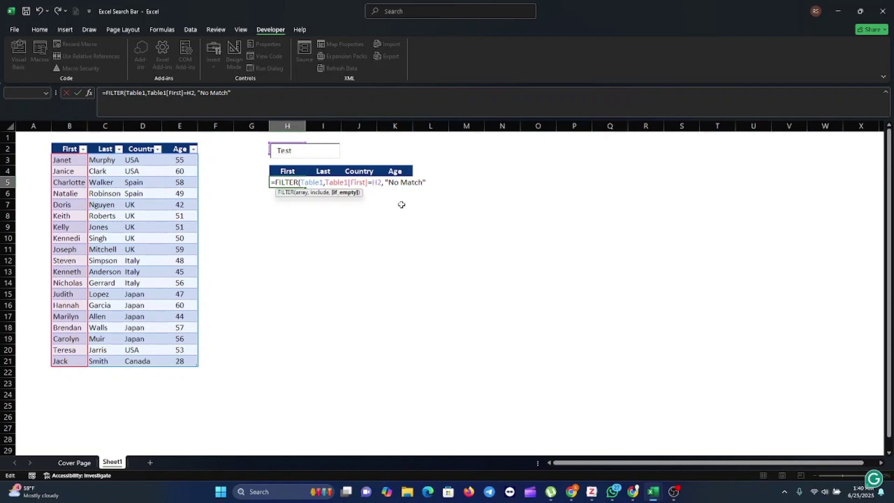
{"action": "type", "text": ")"}
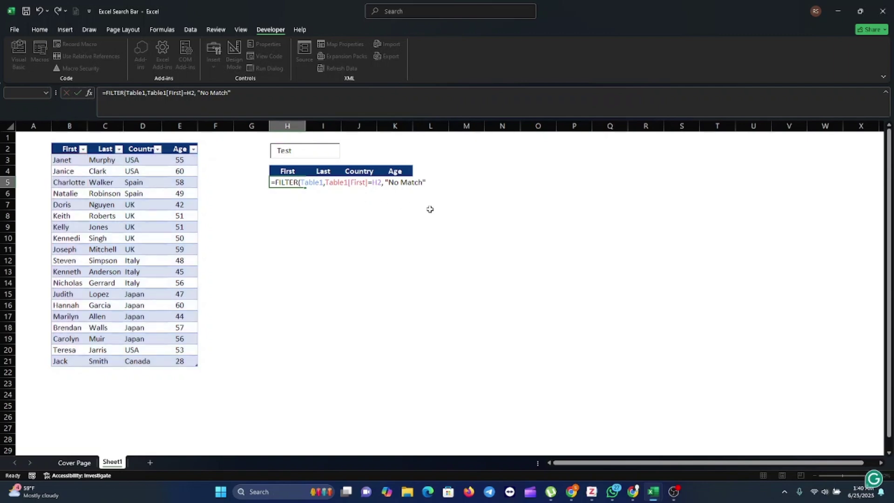
{"action": "key", "text": "Return"}
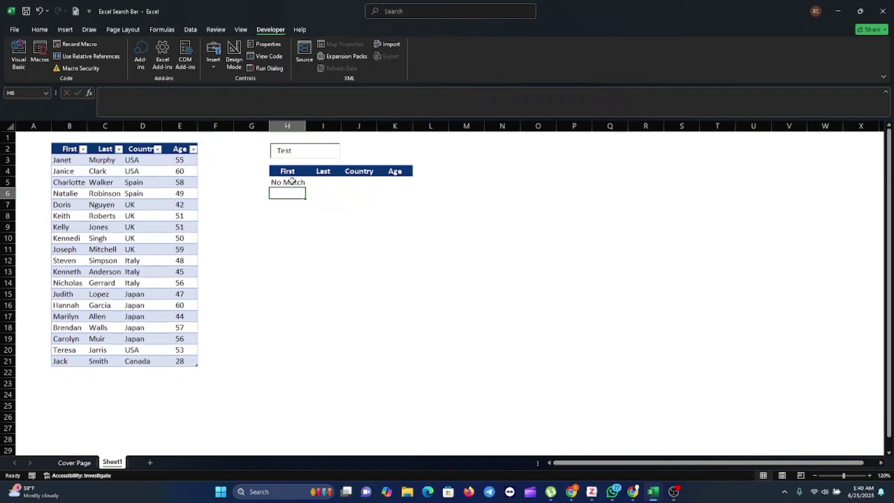
Step: Replace the search box text with the first name from the table's first data row to test the filter
{"action": "left_click", "coordinate": [296, 151]}
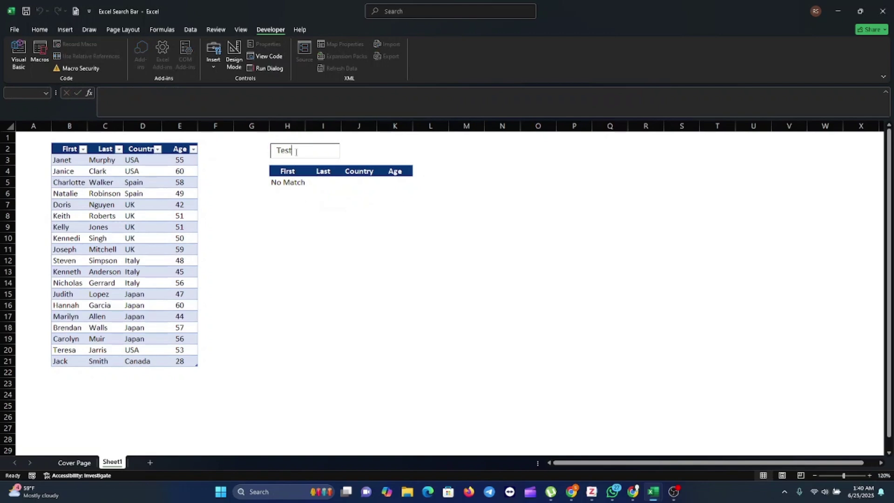
{"action": "key", "text": "BackSpace"}
{"action": "key", "text": "BackSpace"}
{"action": "key", "text": "BackSpace"}
{"action": "key", "text": "BackSpace"}
{"action": "type", "text": "lanaet"}
{"action": "key", "text": "BackSpace"}
{"action": "key", "text": "BackSpace"}
{"action": "key", "text": "BackSpace"}
{"action": "type", "text": "et"}
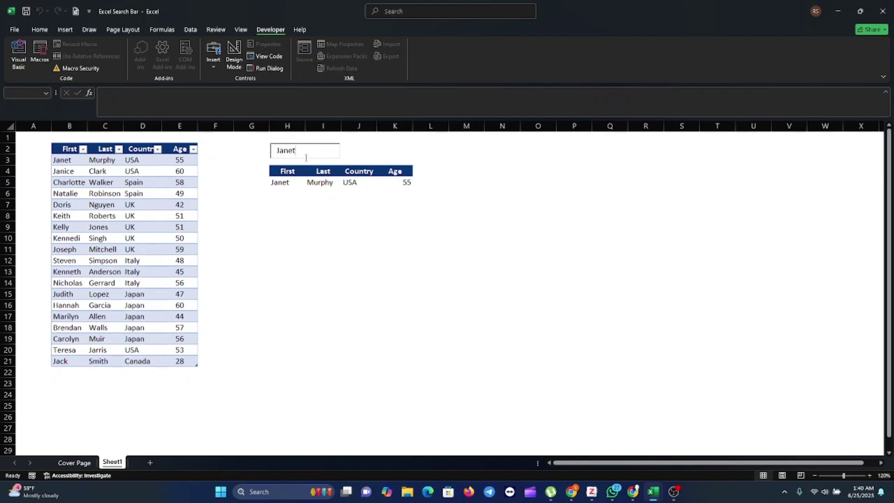
Step: Change the search box text to the first name in the table's second data row
{"action": "key", "text": "BackSpace"}
{"action": "key", "text": "BackSpace"}
{"action": "type", "text": "ice"}
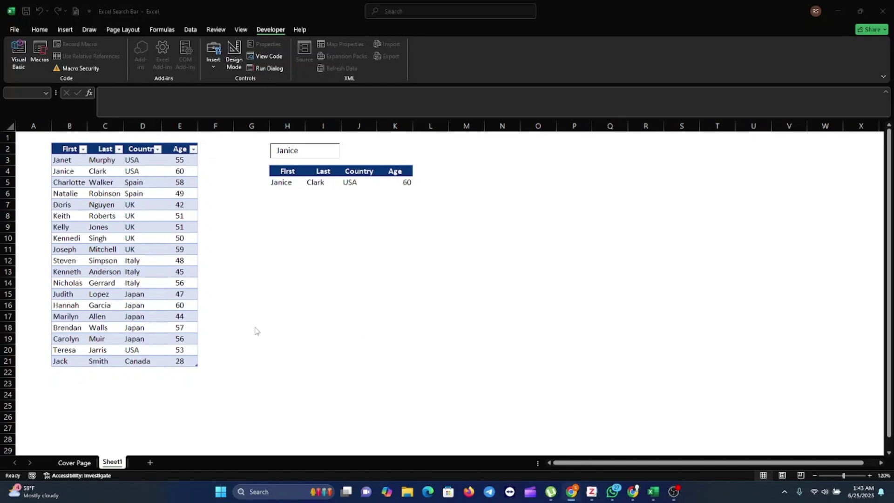
Step: Shorten the search box text to "Ja" to test a partial match
{"action": "left_click", "coordinate": [302, 156]}
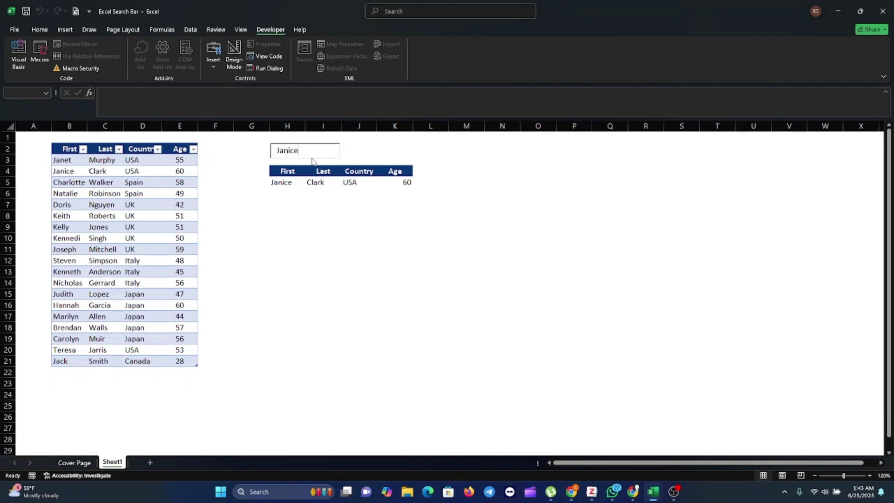
{"action": "key", "text": "BackSpace"}
{"action": "key", "text": "BackSpace"}
{"action": "key", "text": "BackSpace"}
{"action": "key", "text": "BackSpace"}
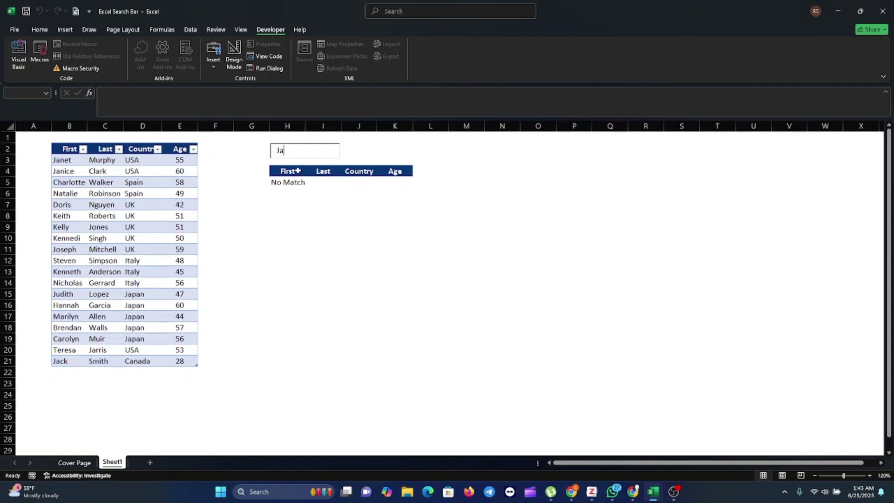
Step: In H5's FILTER formula, replace the include condition Table1[First]=H2 with the start of an ISNUMBER function
{"action": "left_click", "coordinate": [290, 182]}
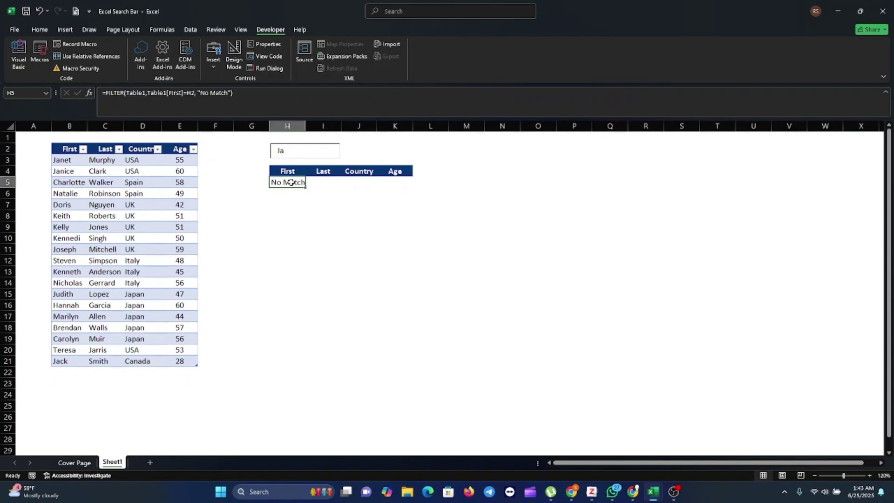
{"action": "left_click", "coordinate": [149, 93]}
{"action": "left_click_drag", "start_coordinate": [149, 92], "coordinate": [195, 93]}
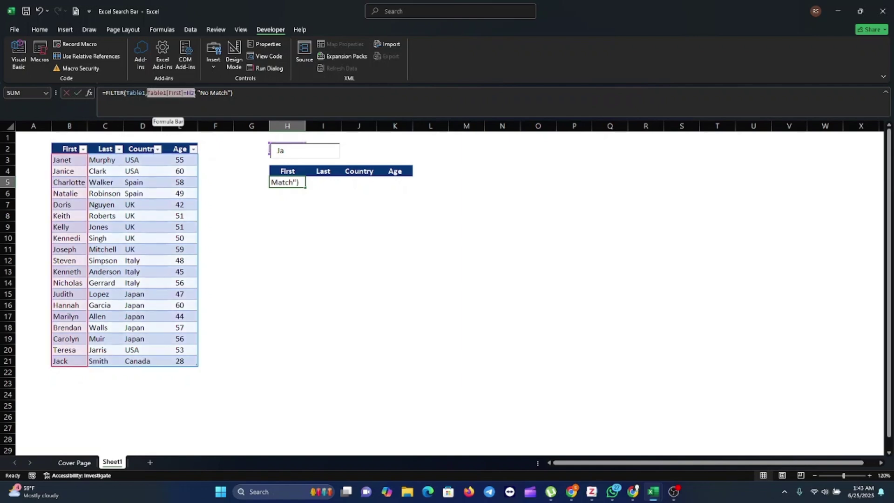
{"action": "key", "text": "BackSpace"}
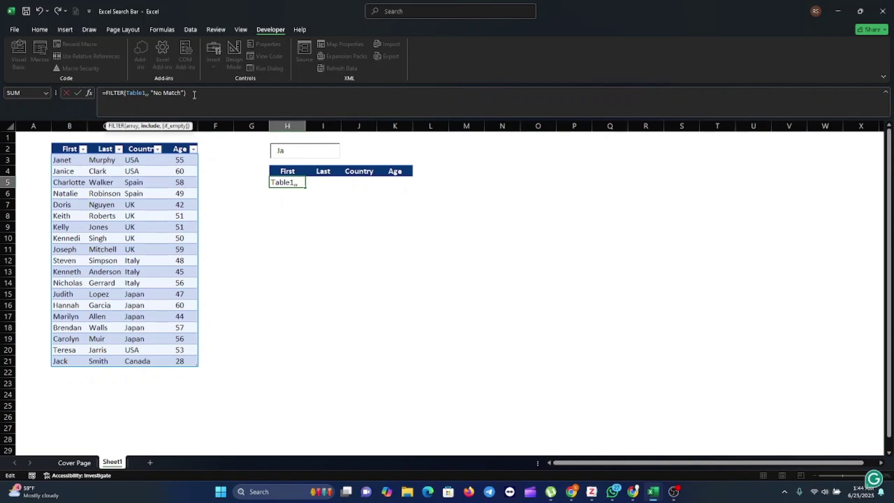
{"action": "type", "text": "IN"}
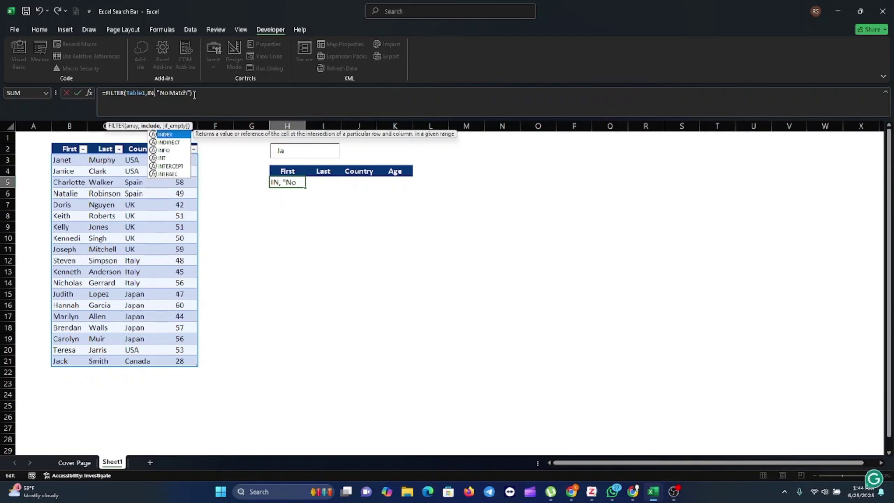
{"action": "key", "text": "BackSpace"}
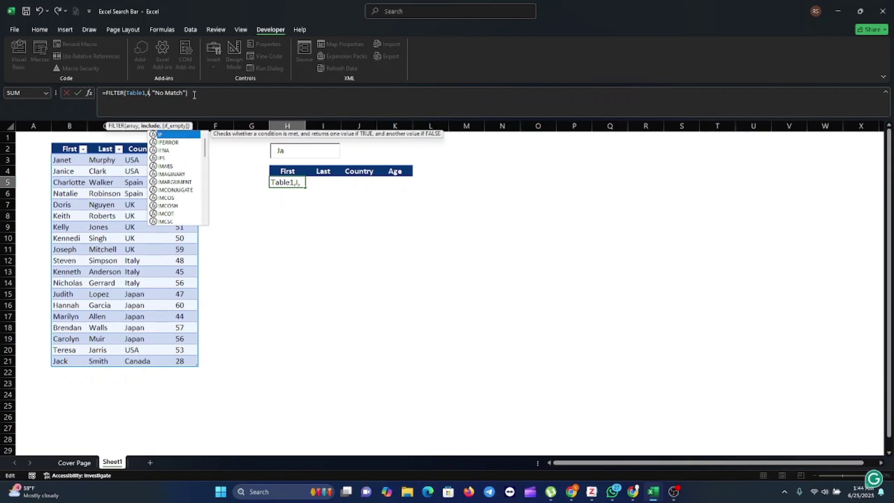
{"action": "type", "text": "SN"}
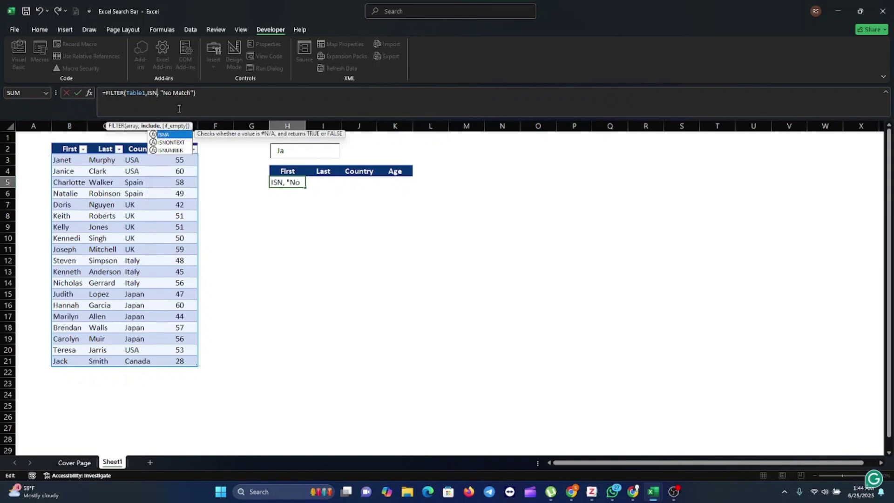
{"action": "double_click", "coordinate": [171, 150]}
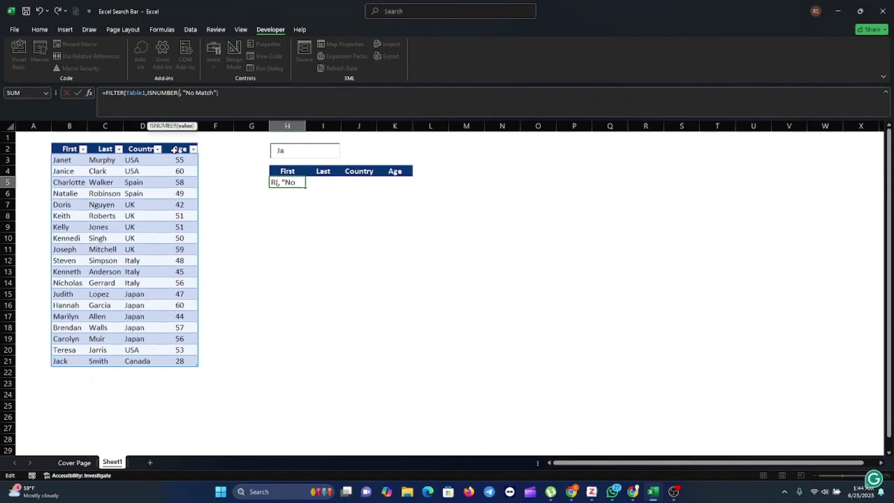
Step: Complete the ISNUMBER condition in H5's FILTER formula with SEARCH(H2,Table1[First]) and commit the formula
{"action": "type", "text": "SEA"}
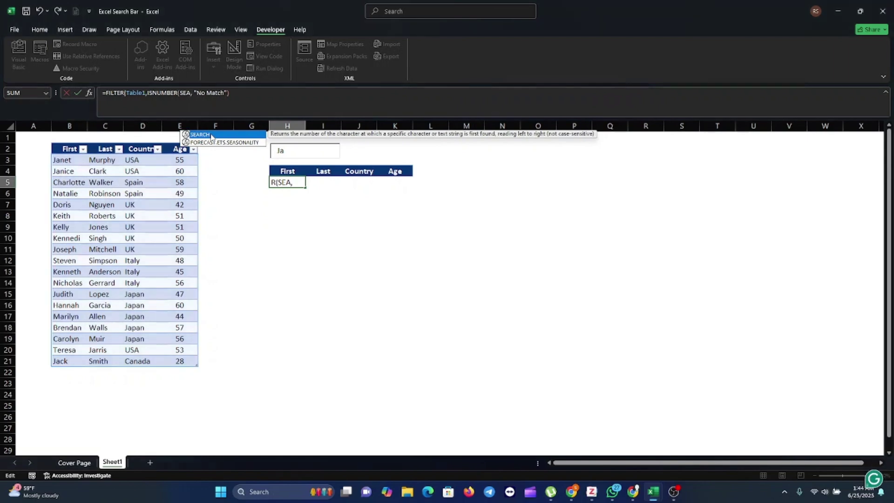
{"action": "double_click", "coordinate": [211, 134]}
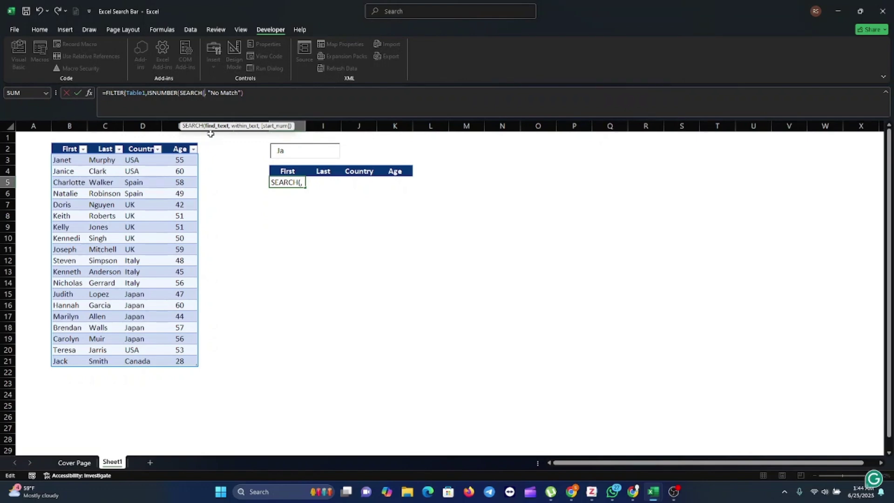
{"action": "type", "text": "H2"}
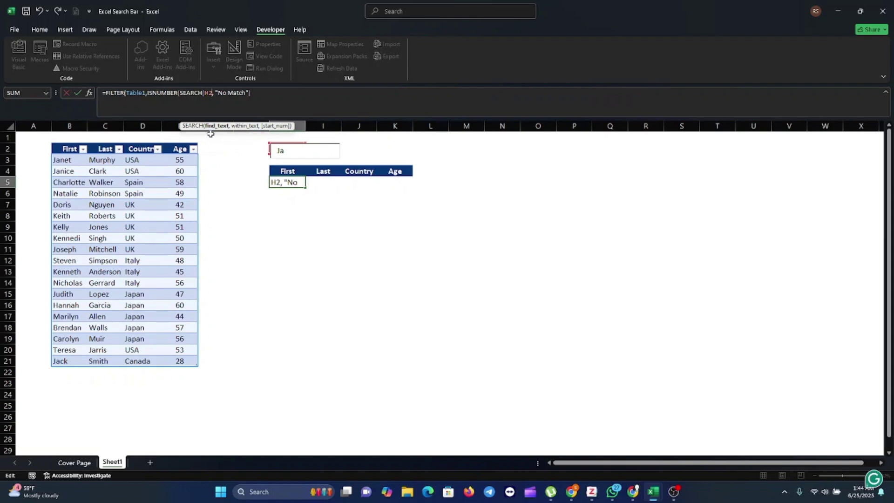
{"action": "type", "text": ","}
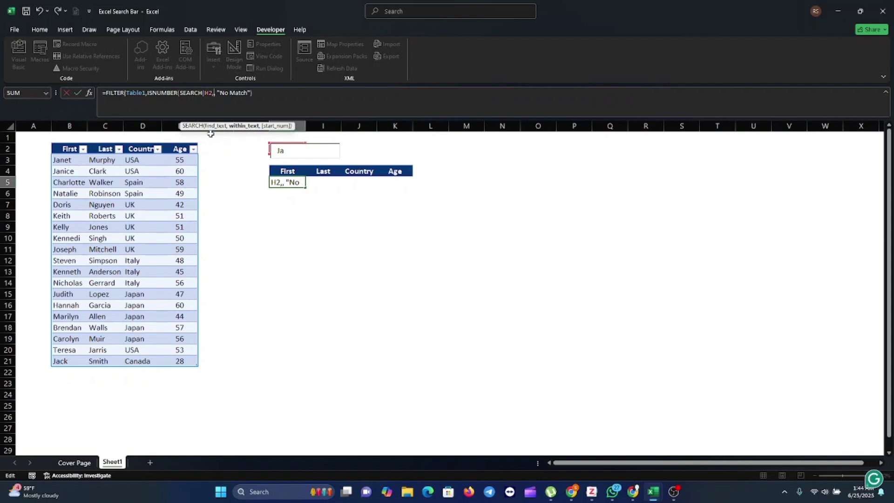
{"action": "left_click", "coordinate": [68, 161]}
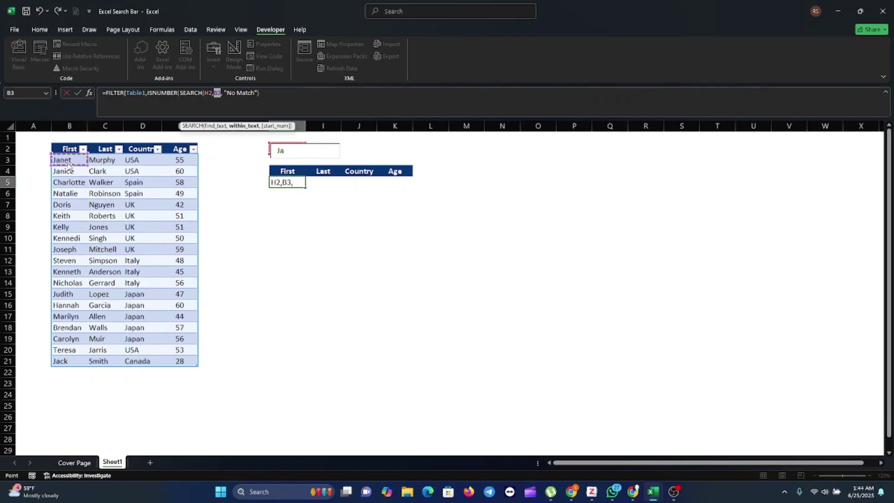
{"action": "key", "text": "ctrl+shift+Down"}
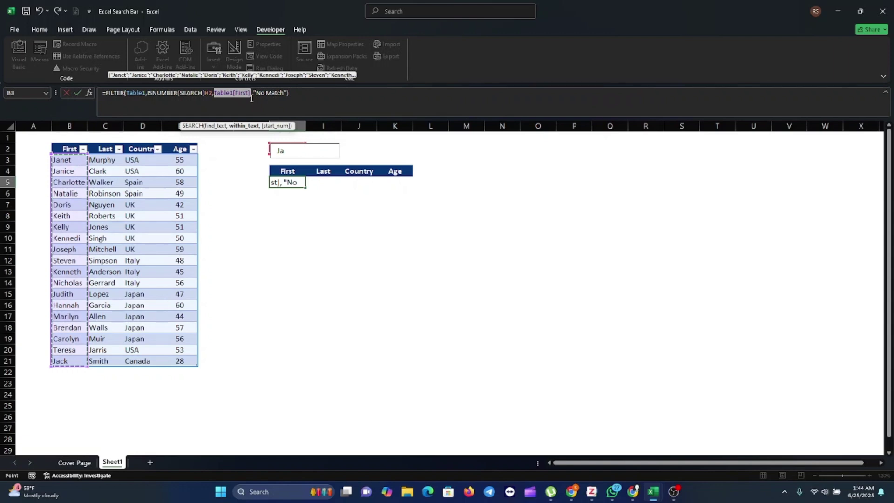
{"action": "type", "text": "))"}
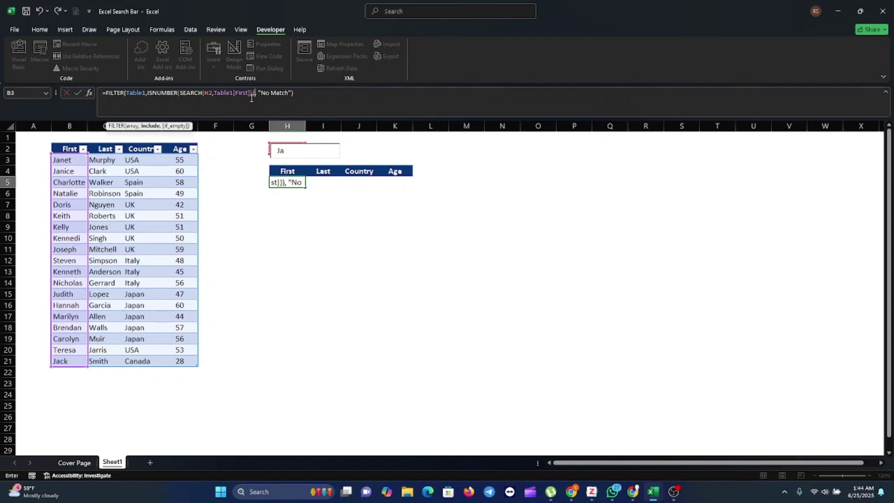
{"action": "left_click", "coordinate": [302, 94]}
{"action": "key", "text": "Return"}
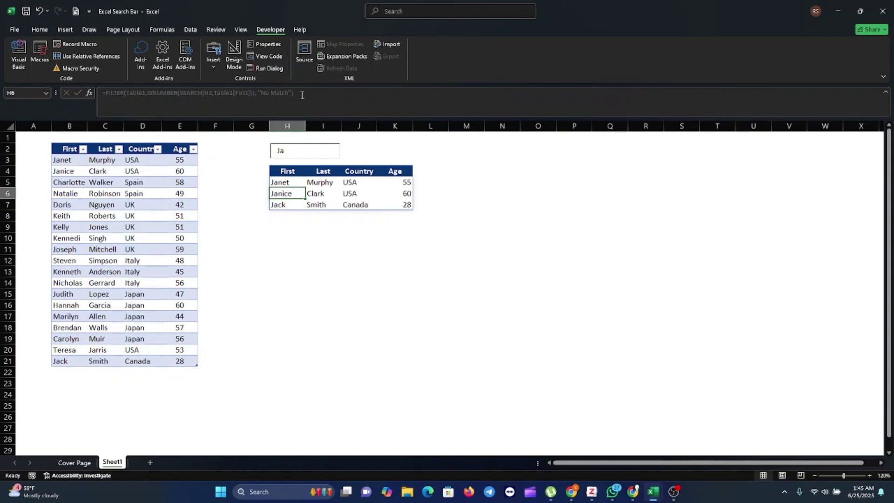
Step: Replace the search box text with "KE" to test a partial first-name match
{"action": "left_click", "coordinate": [289, 153]}
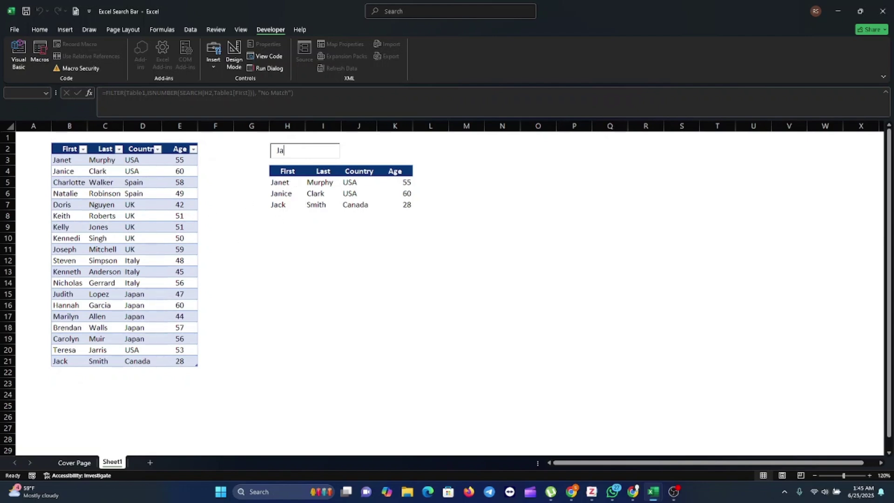
{"action": "key", "text": "BackSpace"}
{"action": "key", "text": "BackSpace"}
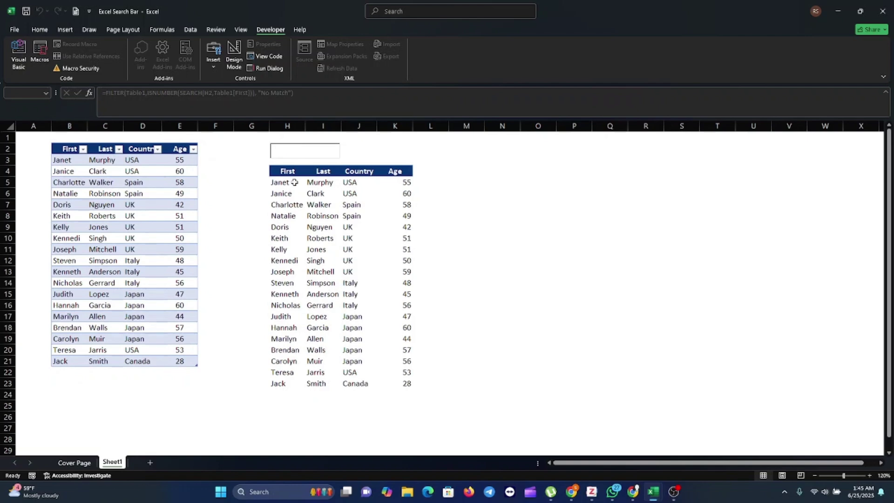
{"action": "type", "text": "Ke"}
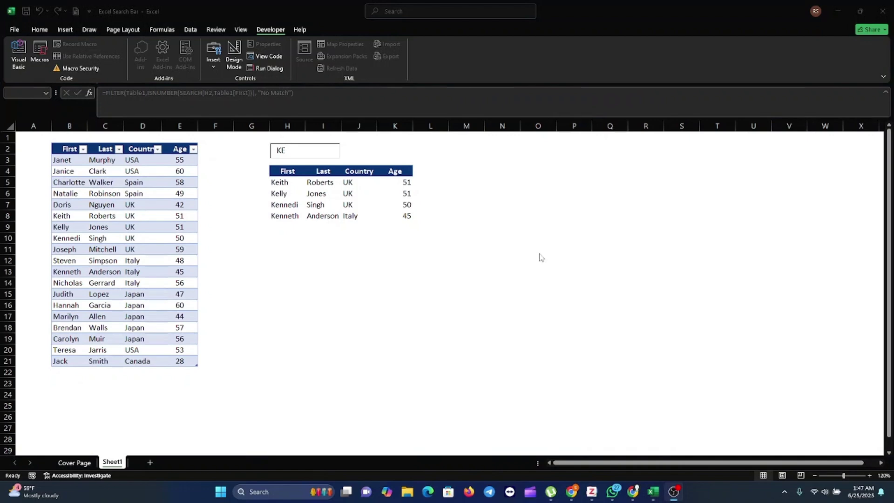
Step: Clear the search box and enter "Ja" to test another partial first-name match
{"action": "left_click", "coordinate": [292, 151]}
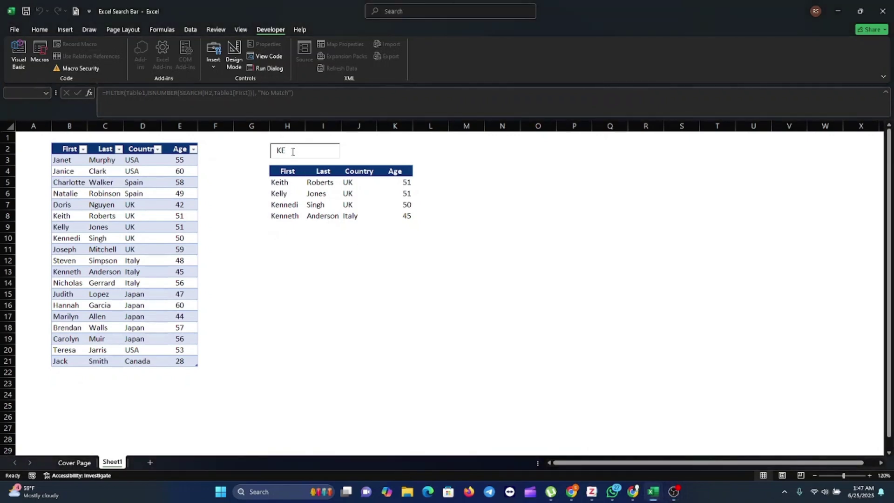
{"action": "key", "text": "BackSpace"}
{"action": "key", "text": "BackSpace"}
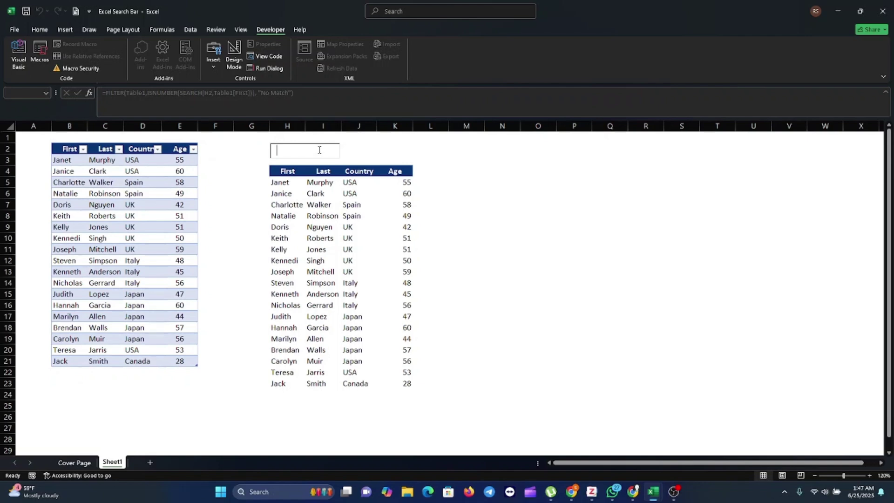
{"action": "type", "text": "Ja"}
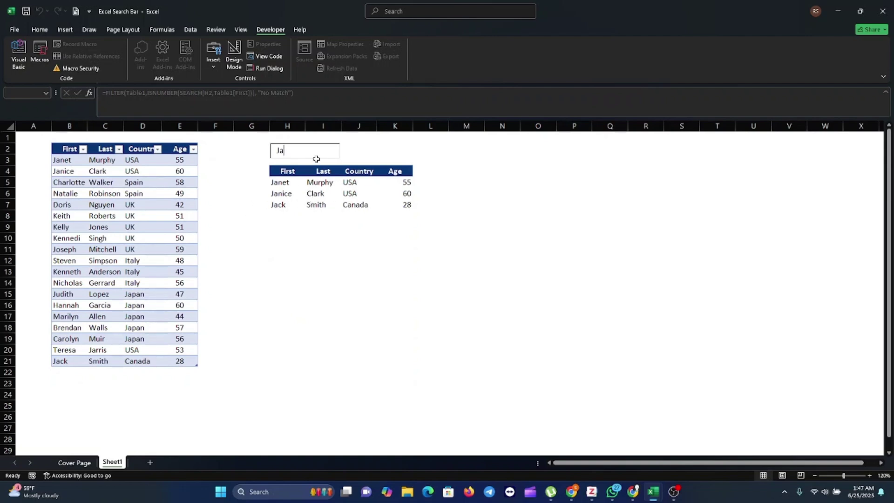
Step: Test searching by age by replacing the search box text with 50 and changing it to 5
{"action": "key", "text": "BackSpace"}
{"action": "key", "text": "BackSpace"}
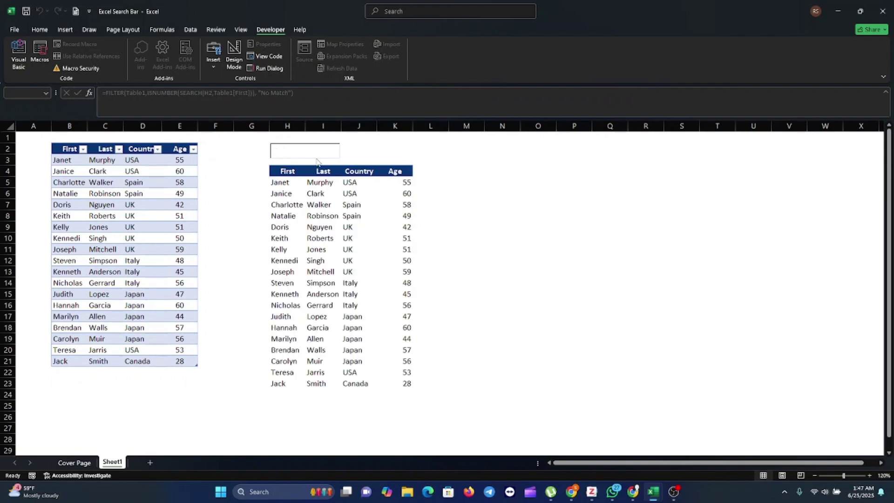
{"action": "type", "text": "50"}
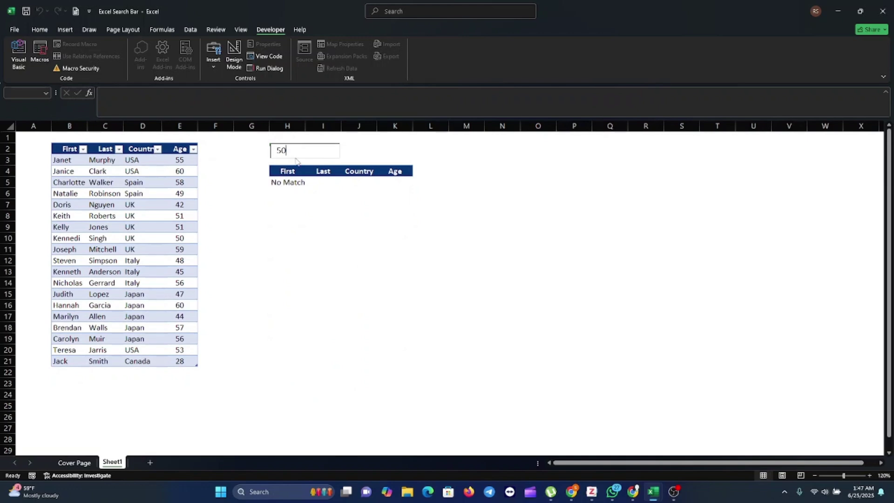
{"action": "key", "text": "BackSpace"}
{"action": "key", "text": "BackSpace"}
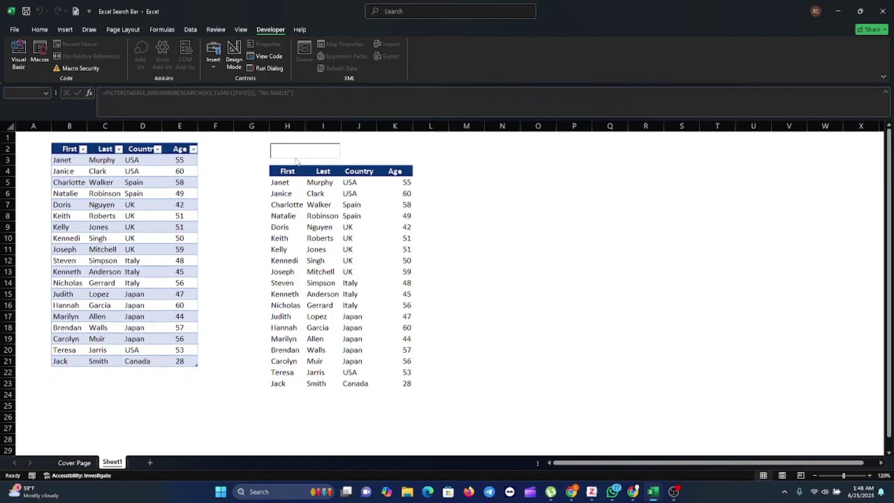
{"action": "type", "text": "5"}
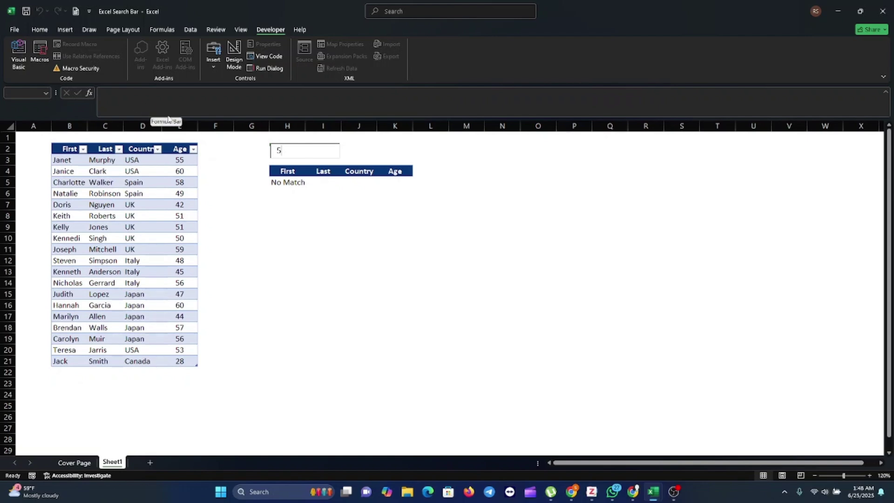
Step: In H5's formula, copy the ISNUMBER(SEARCH(H2,Table1[First])) condition and append the copy after a plus sign
{"action": "left_click", "coordinate": [288, 181]}
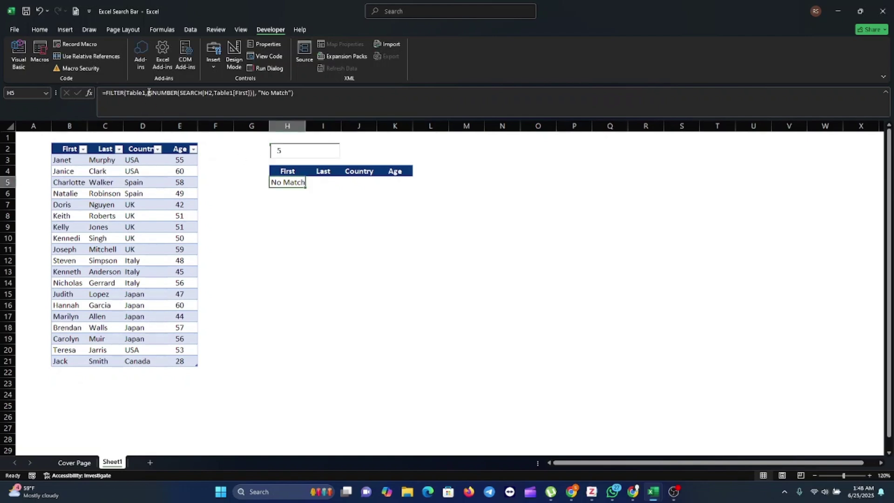
{"action": "left_click_drag", "start_coordinate": [147, 92], "coordinate": [254, 96]}
{"action": "key", "text": "ctrl+c"}
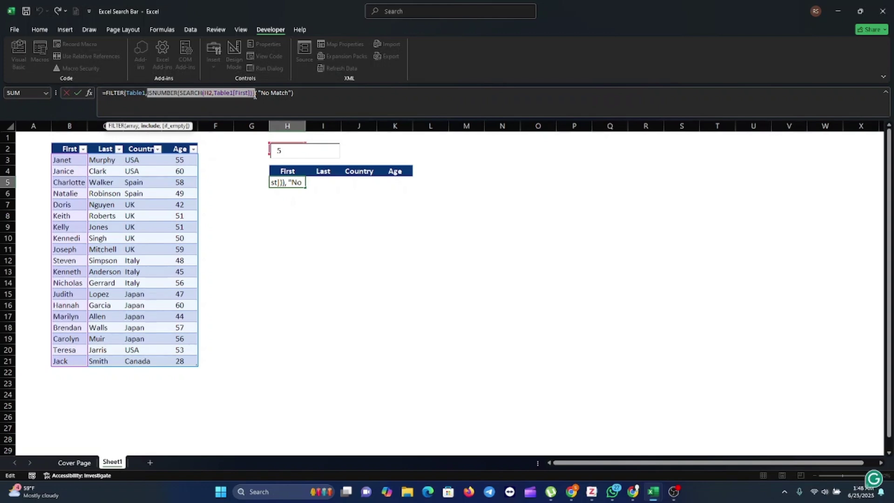
{"action": "left_click", "coordinate": [255, 94]}
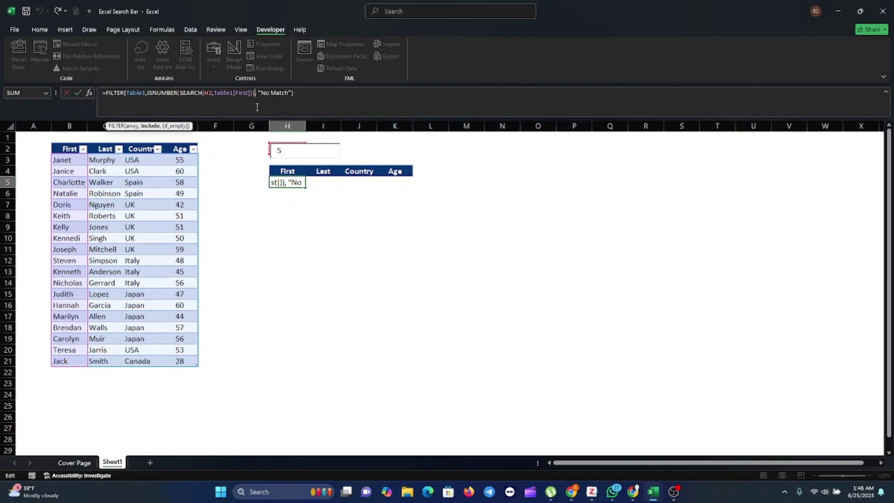
{"action": "type", "text": "+"}
{"action": "key", "text": "ctrl+v"}
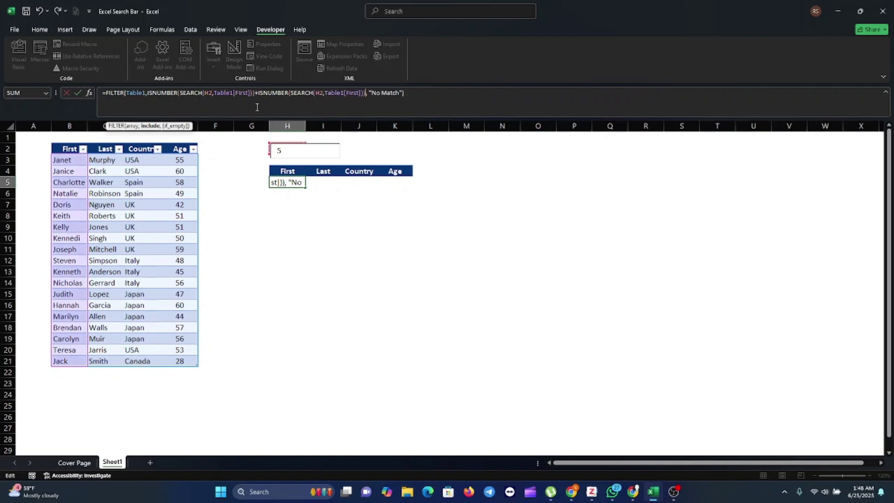
Step: Change the column reference in the second ISNUMBER condition to Table1[Last]
{"action": "left_click", "coordinate": [359, 95]}
{"action": "key", "text": "BackSpace"}
{"action": "key", "text": "BackSpace"}
{"action": "key", "text": "BackSpace"}
{"action": "key", "text": "BackSpace"}
{"action": "key", "text": "BackSpace"}
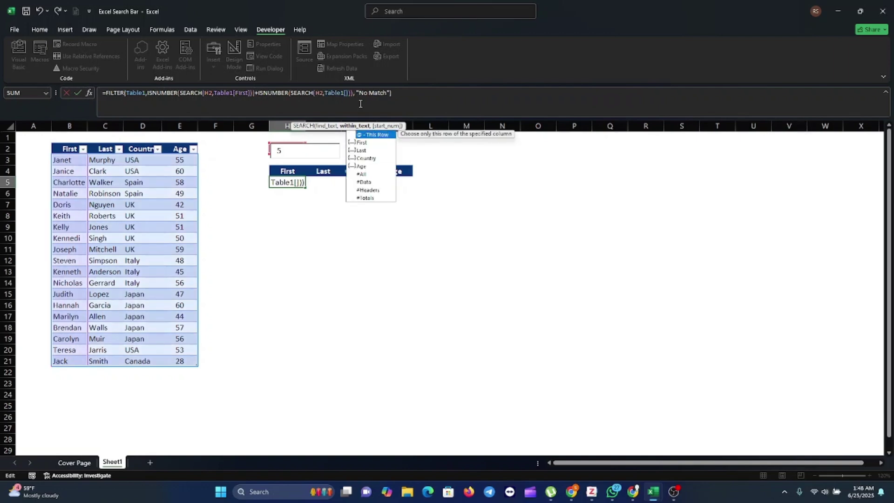
{"action": "type", "text": "Last"}
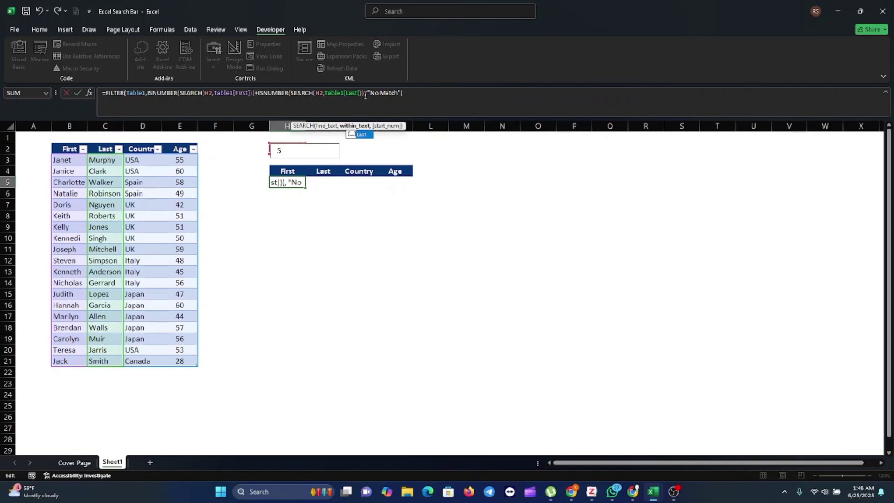
Step: Add a third condition, +ISNUMBER(SEARCH(H2,Table1[Country])), after the Last condition in the FILTER formula
{"action": "left_click", "coordinate": [365, 95]}
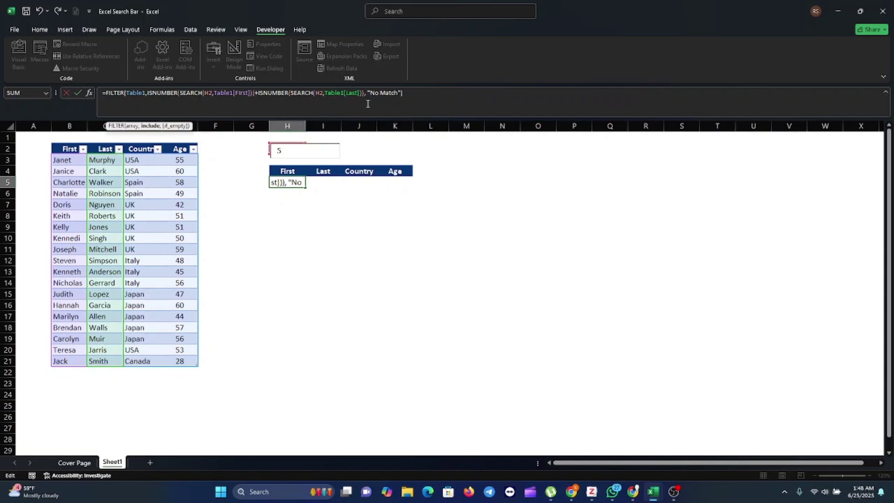
{"action": "type", "text": "+"}
{"action": "key", "text": "ctrl+v"}
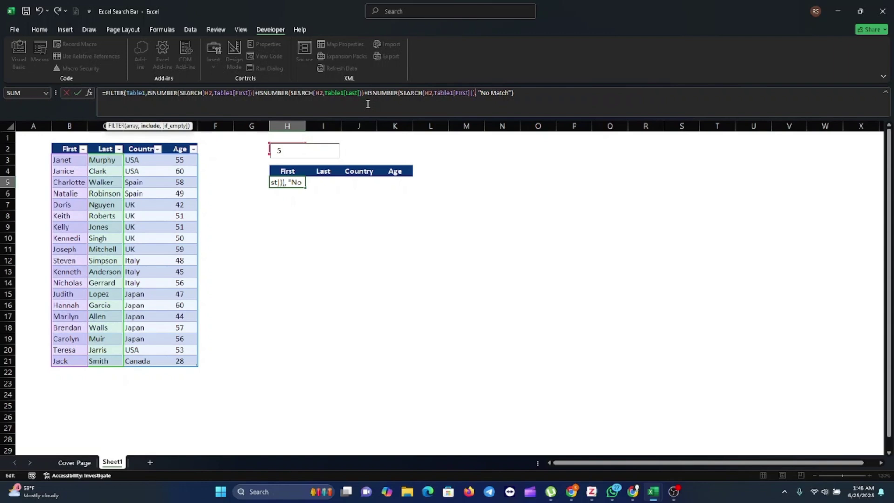
{"action": "left_click", "coordinate": [468, 94]}
{"action": "key", "text": "BackSpace"}
{"action": "key", "text": "BackSpace"}
{"action": "key", "text": "BackSpace"}
{"action": "key", "text": "BackSpace"}
{"action": "key", "text": "BackSpace"}
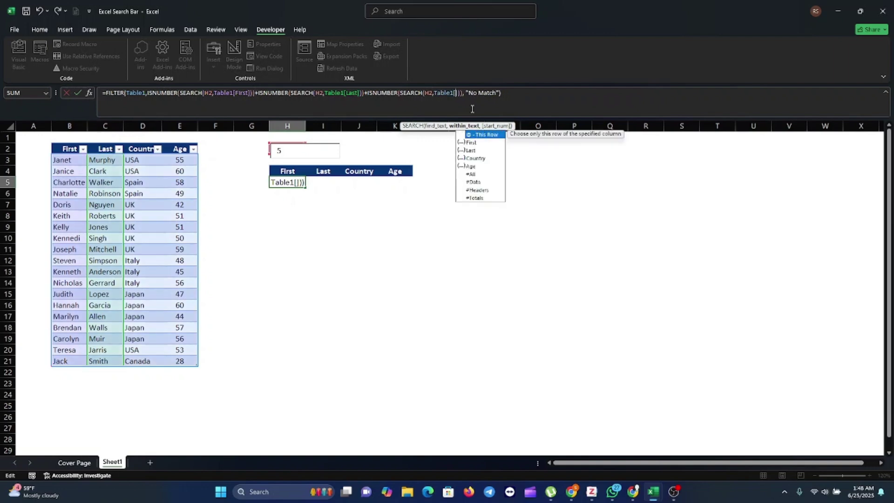
{"action": "type", "text": "Country"}
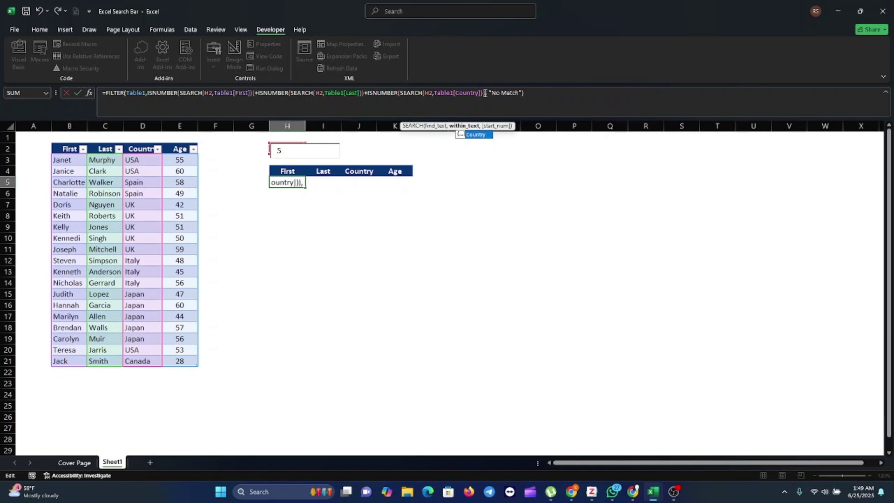
Step: Add a fourth condition, +ISNUMBER(SEARCH(H2,Table1[Age])), after the Country condition and commit the formula
{"action": "left_click", "coordinate": [485, 93]}
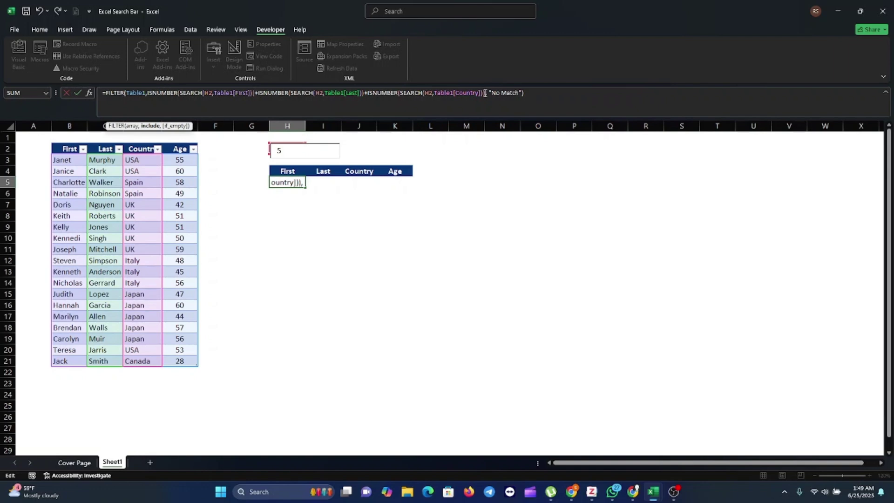
{"action": "type", "text": "+ISNUMBER(SEARCH(H2,Table1[First]))"}
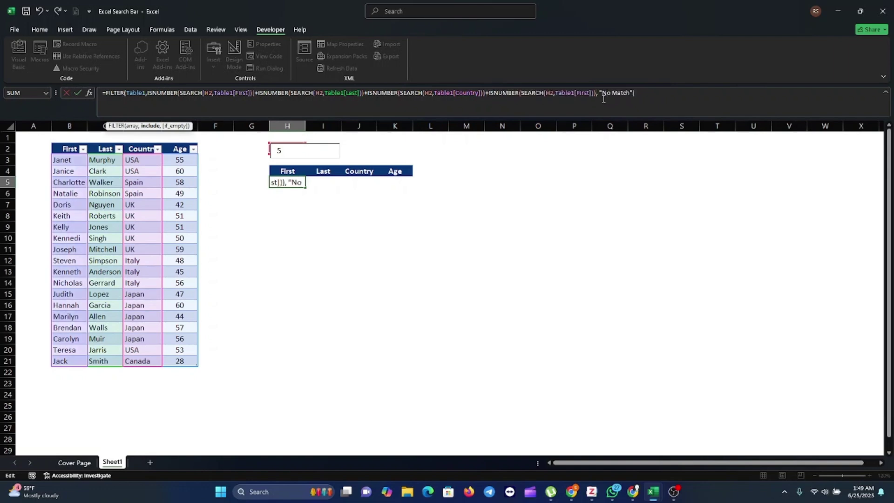
{"action": "left_click", "coordinate": [590, 93]}
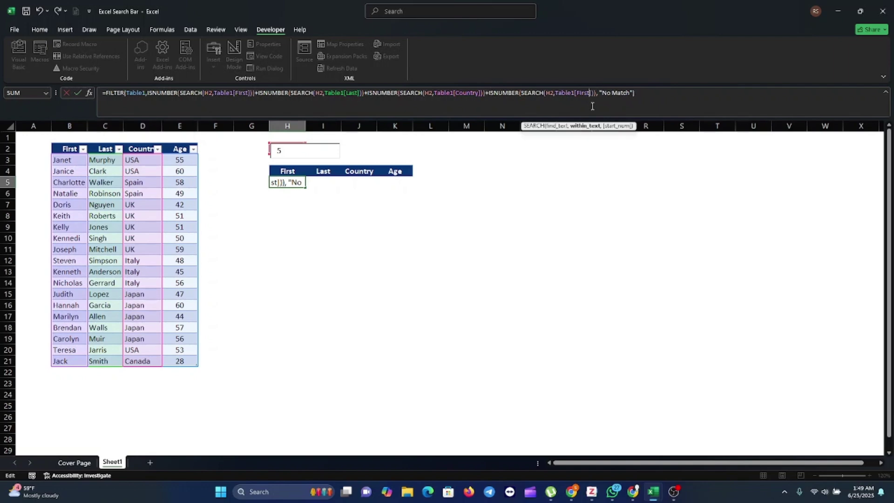
{"action": "key", "text": "BackSpace"}
{"action": "key", "text": "BackSpace"}
{"action": "key", "text": "BackSpace"}
{"action": "key", "text": "BackSpace"}
{"action": "key", "text": "BackSpace"}
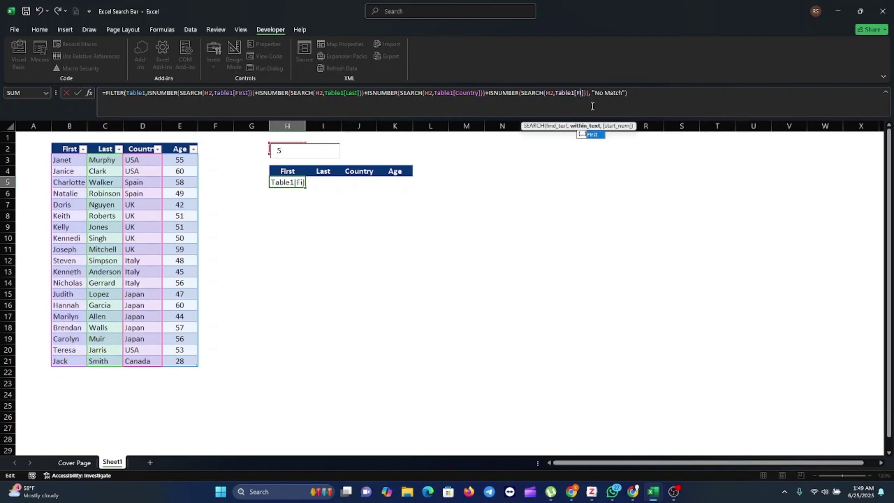
{"action": "type", "text": "Age"}
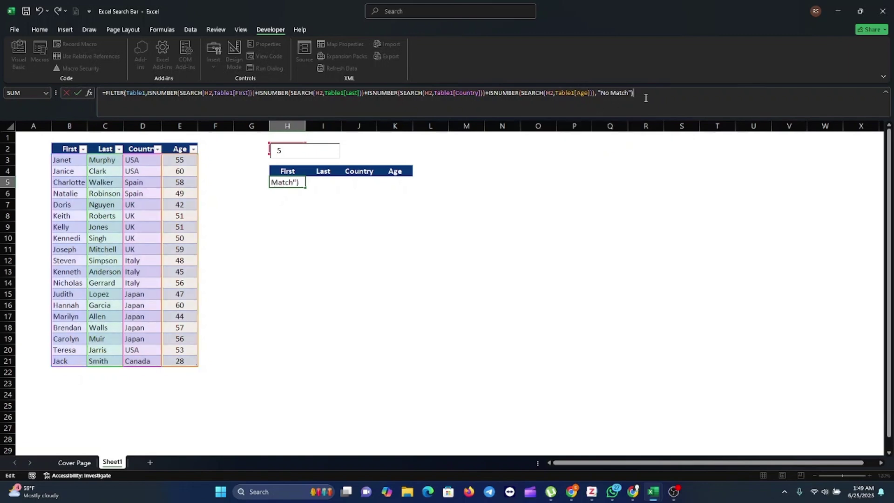
{"action": "key", "text": "Return"}
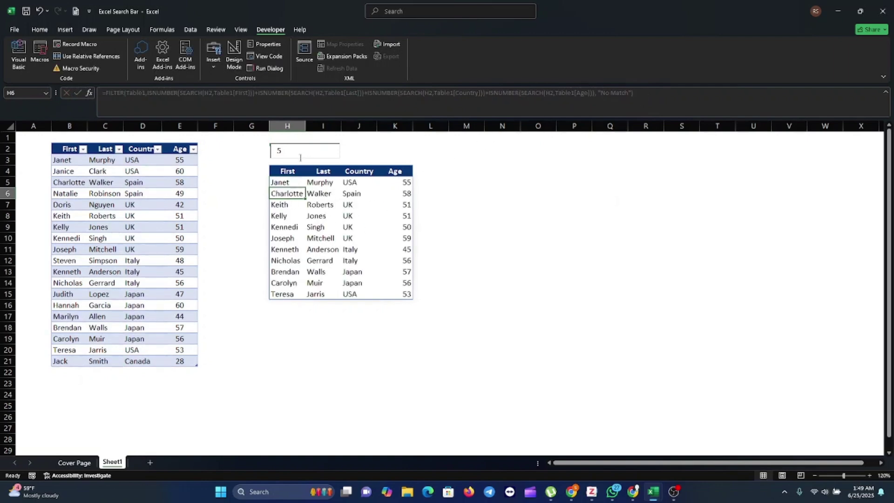
Step: Test the search bar with age 55 in place of the current entry, and clear it
{"action": "left_click", "coordinate": [298, 152]}
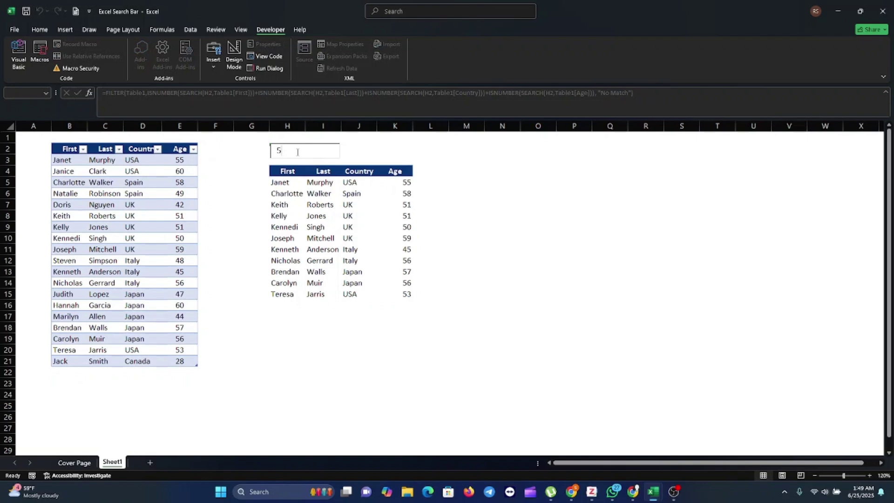
{"action": "key", "text": "BackSpace"}
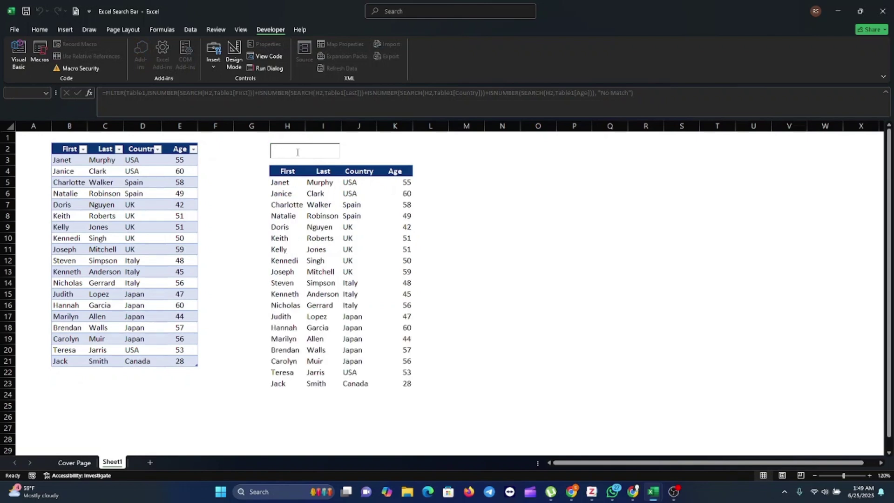
{"action": "type", "text": "55"}
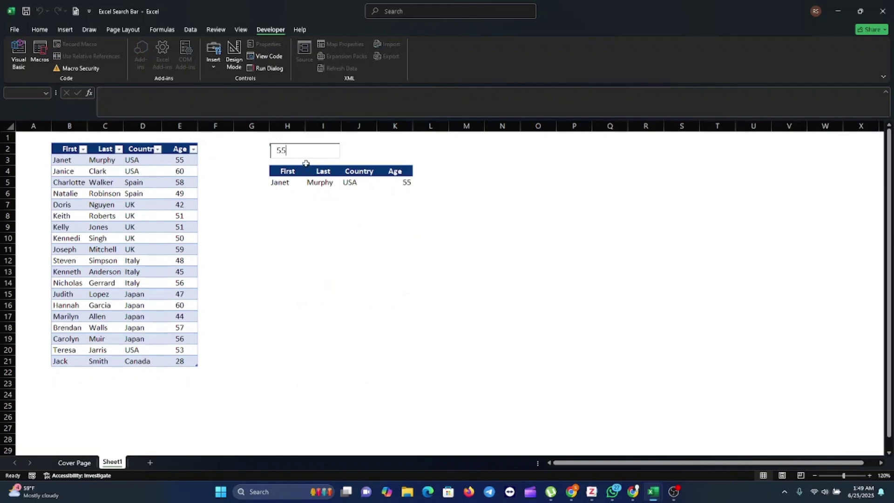
{"action": "key", "text": "BackSpace"}
{"action": "key", "text": "BackSpace"}
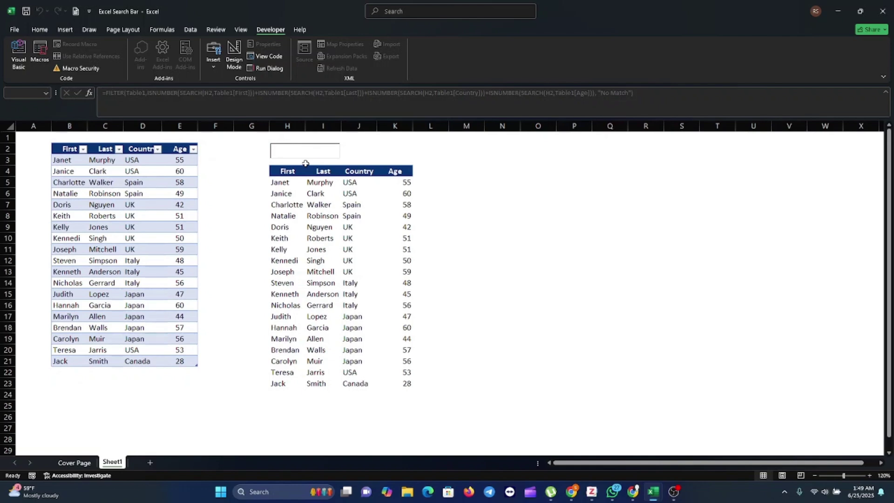
Step: Test the search bar with 6 and the full age 60, and clear the entry
{"action": "type", "text": "6"}
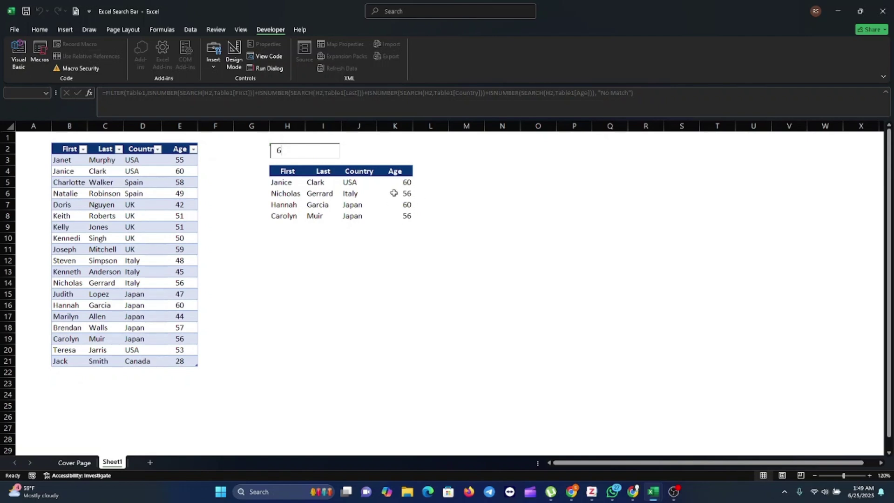
{"action": "type", "text": "0"}
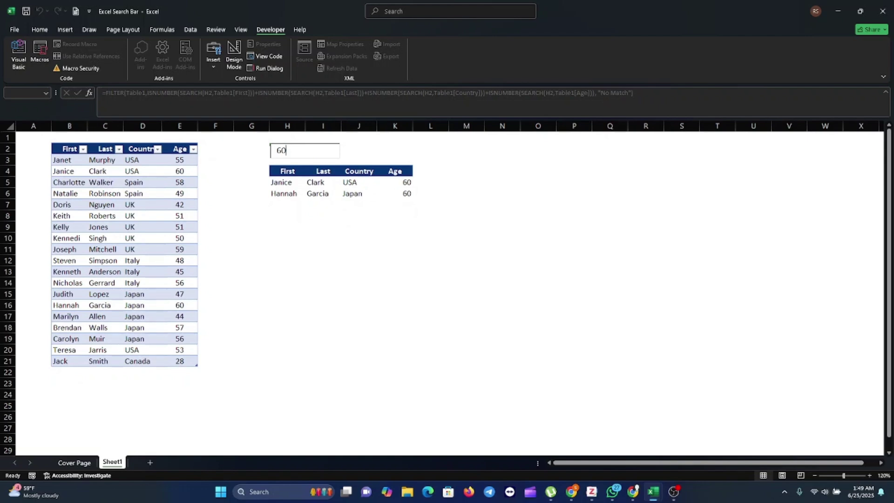
{"action": "key", "text": "BackSpace"}
{"action": "key", "text": "BackSpace"}
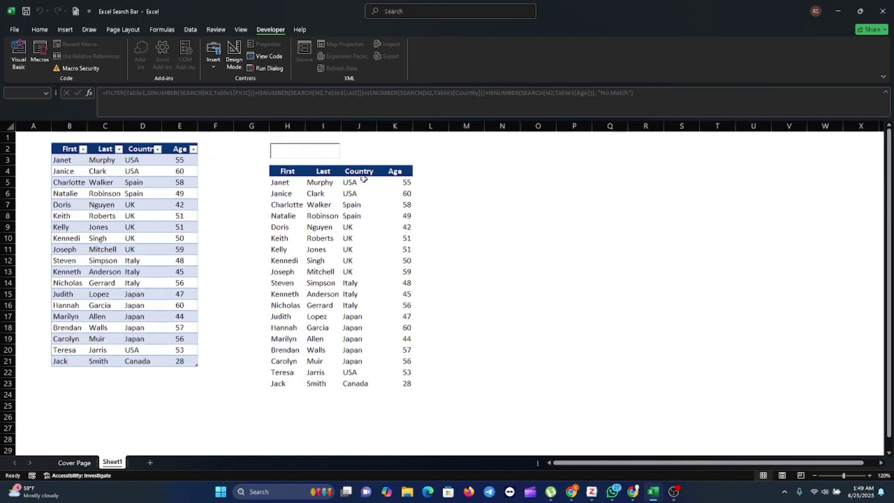
Step: Test the search bar with the country USA, and clear the entry
{"action": "type", "text": "USA"}
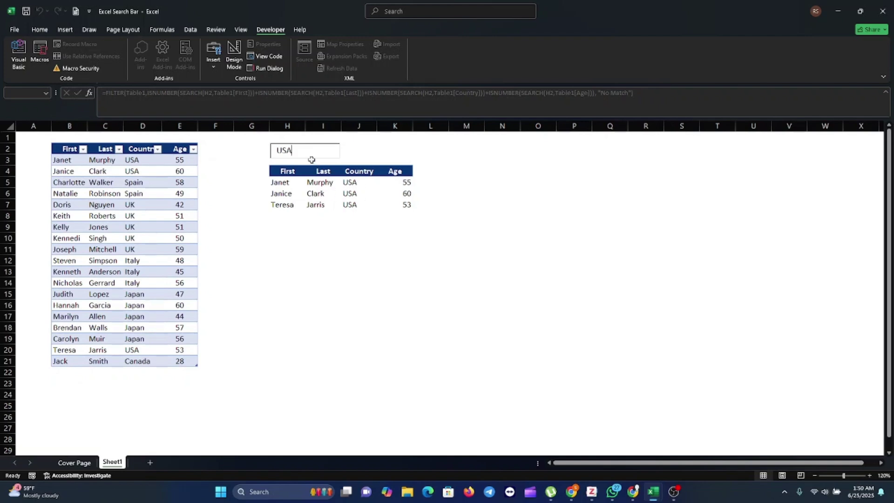
{"action": "key", "text": "BackSpace"}
{"action": "key", "text": "BackSpace"}
{"action": "key", "text": "BackSpace"}
Step: Test the search bar with the partial and full last name from the table's second record, and clear it
{"action": "type", "text": "CLA"}
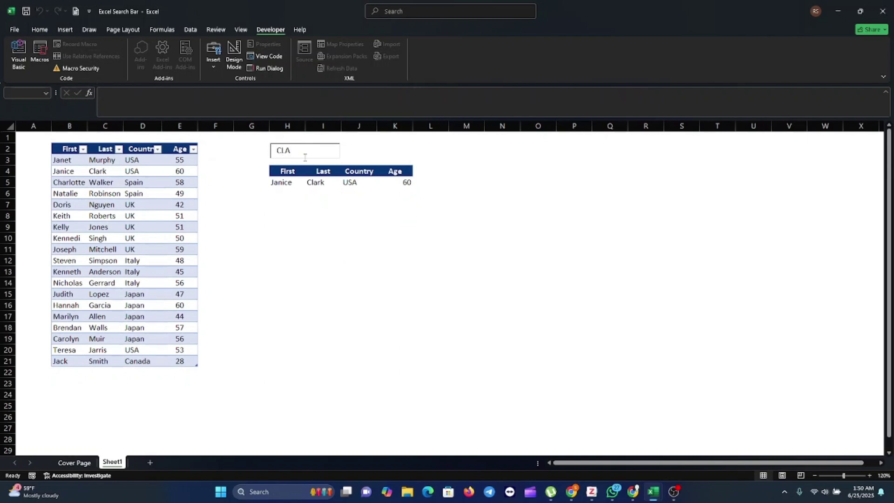
{"action": "key", "text": "BackSpace"}
{"action": "key", "text": "BackSpace"}
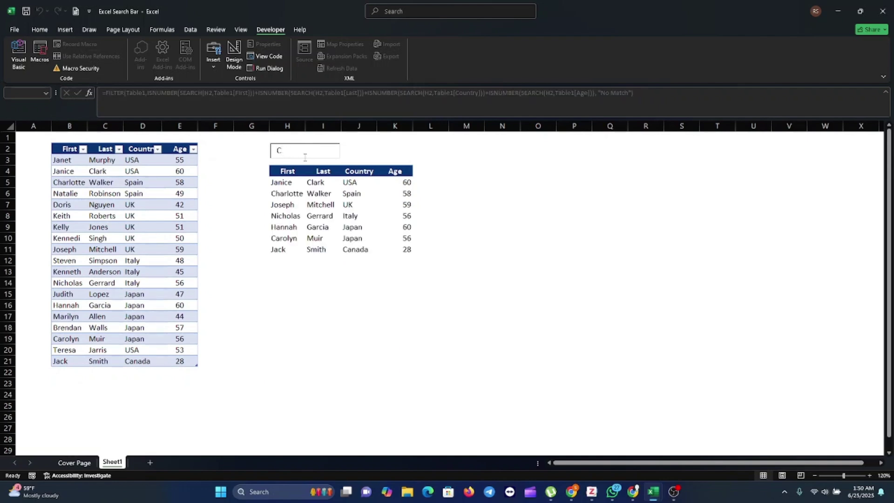
{"action": "type", "text": "la"}
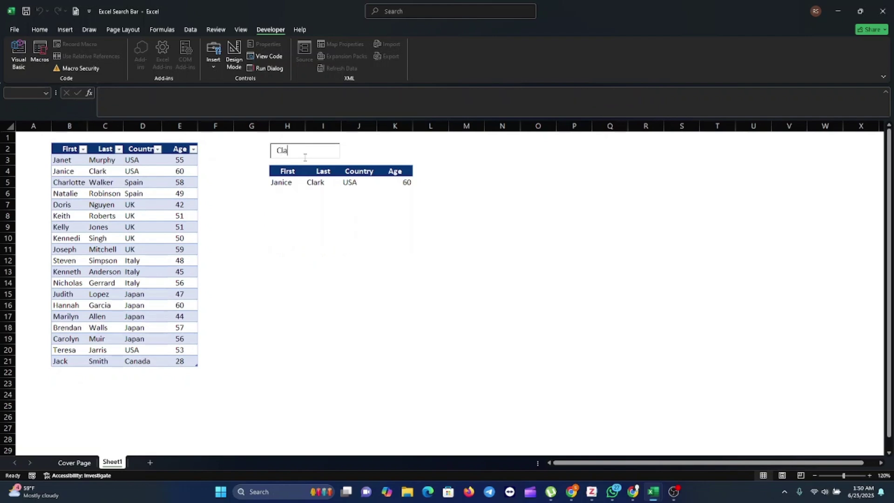
{"action": "type", "text": "rk"}
{"action": "key", "text": "BackSpace"}
{"action": "key", "text": "BackSpace"}
{"action": "key", "text": "BackSpace"}
{"action": "key", "text": "BackSpace"}
{"action": "key", "text": "BackSpace"}
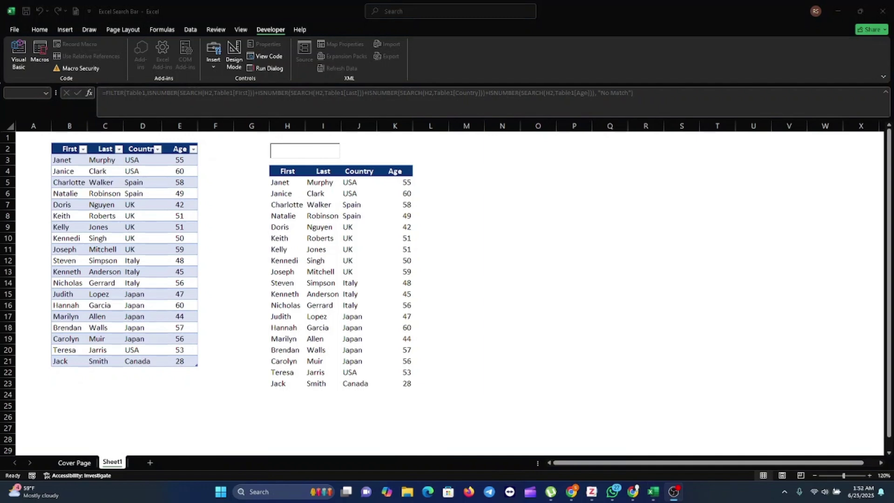
Step: Draw a rounded-corner rectangle about 0.33" high and 2.8" wide over the search box, spanning columns G to K
{"action": "left_click", "coordinate": [288, 147]}
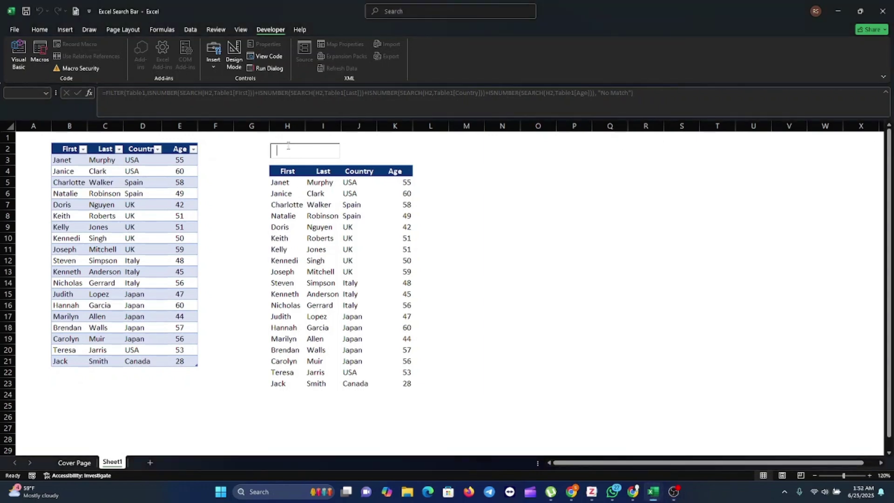
{"action": "left_click", "coordinate": [253, 162]}
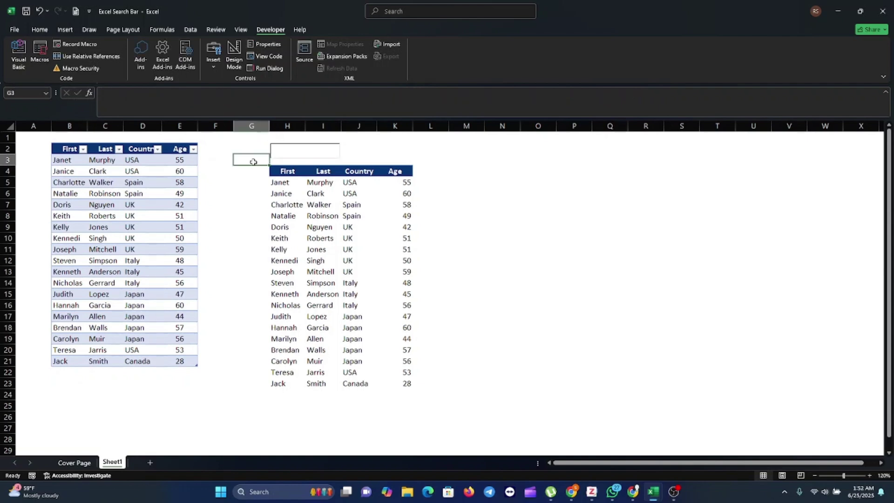
{"action": "left_click", "coordinate": [65, 29]}
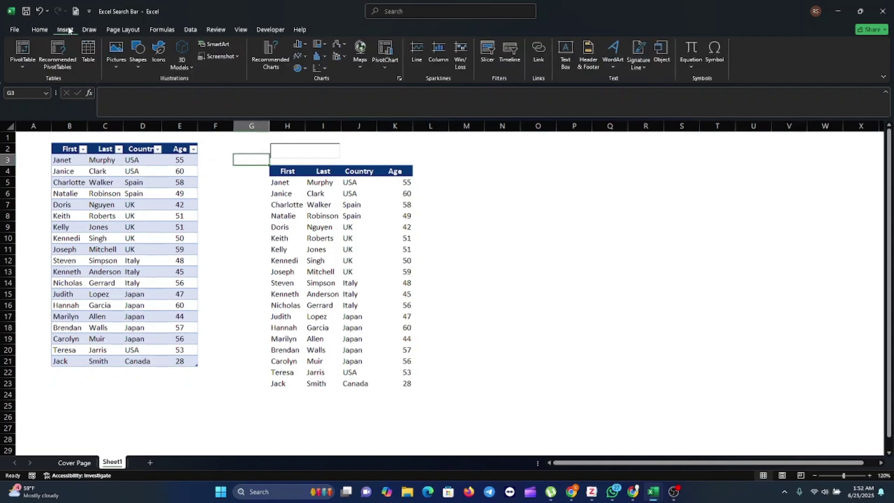
{"action": "left_click", "coordinate": [137, 69]}
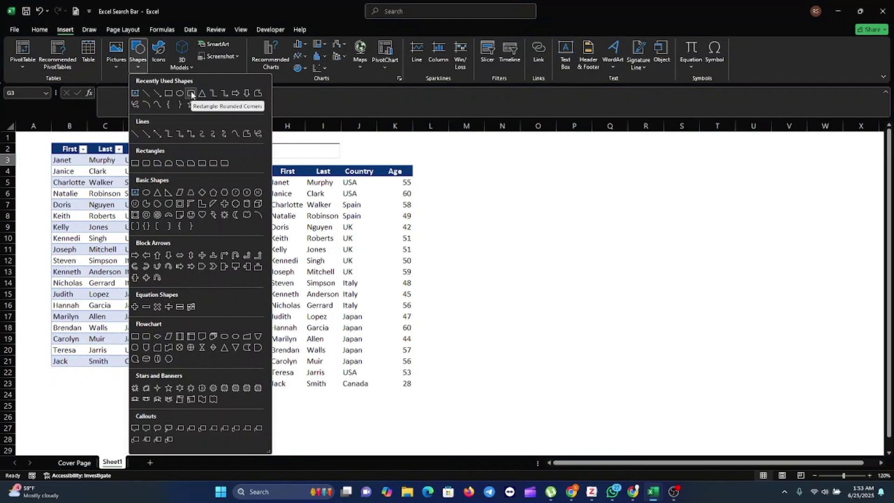
{"action": "left_click", "coordinate": [191, 95]}
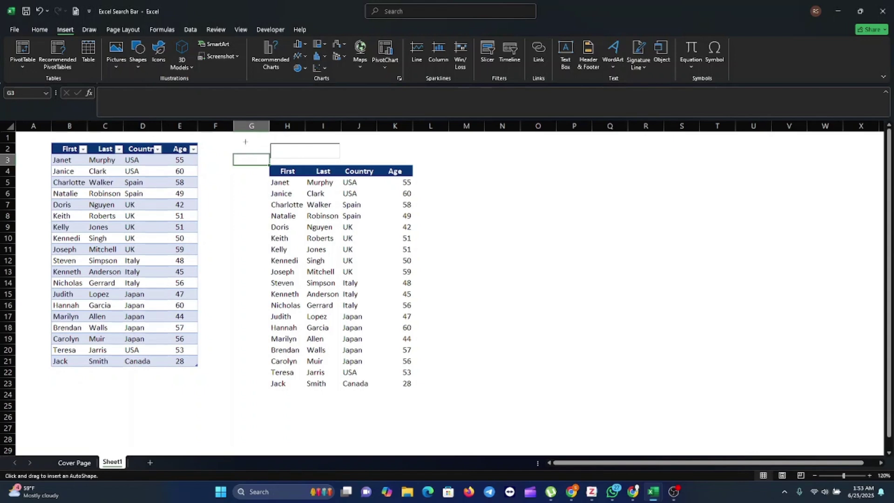
{"action": "left_click_drag", "start_coordinate": [243, 142], "coordinate": [393, 161]}
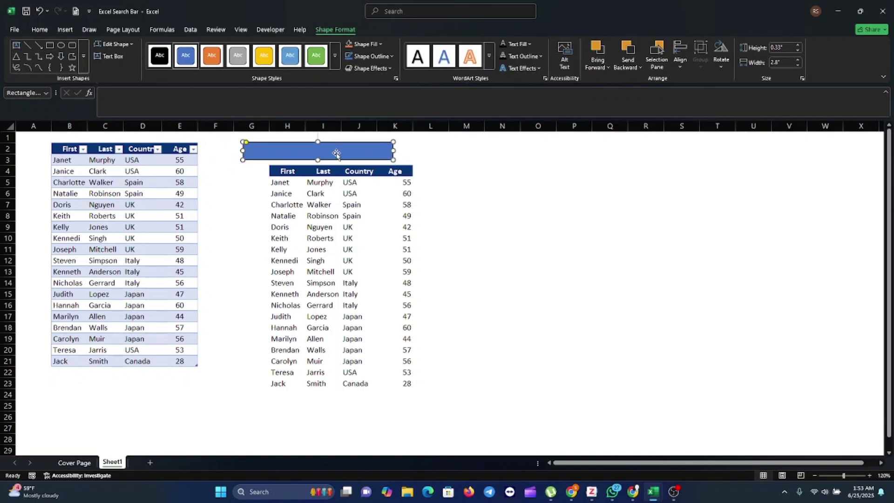
Step: Set the rounded rectangle to No Fill and extend its left edge to a width of about 2.95"
{"action": "left_click", "coordinate": [391, 57]}
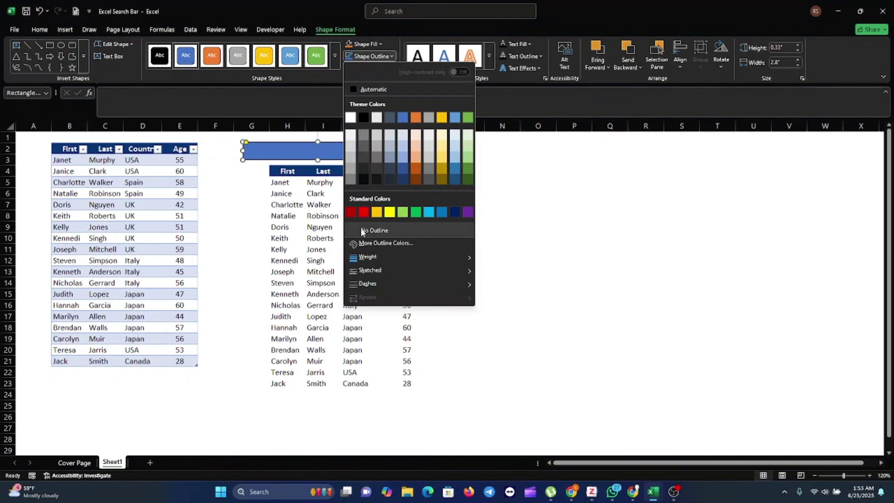
{"action": "left_click", "coordinate": [380, 43]}
{"action": "left_click", "coordinate": [380, 43]}
{"action": "left_click", "coordinate": [381, 42]}
{"action": "left_click", "coordinate": [380, 42]}
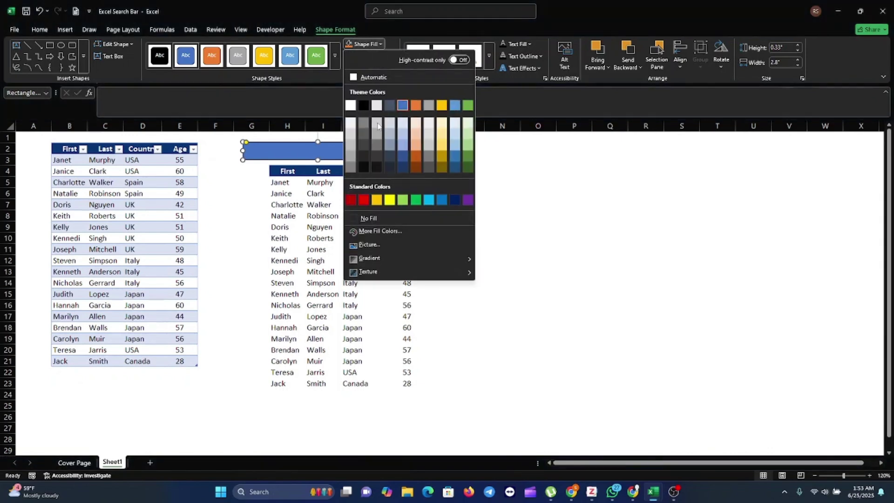
{"action": "left_click", "coordinate": [355, 217]}
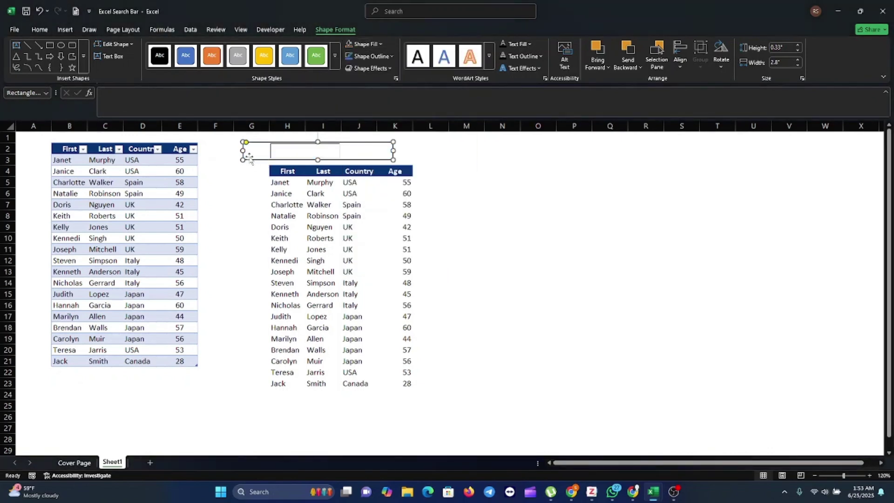
{"action": "left_click_drag", "start_coordinate": [243, 150], "coordinate": [235, 150]}
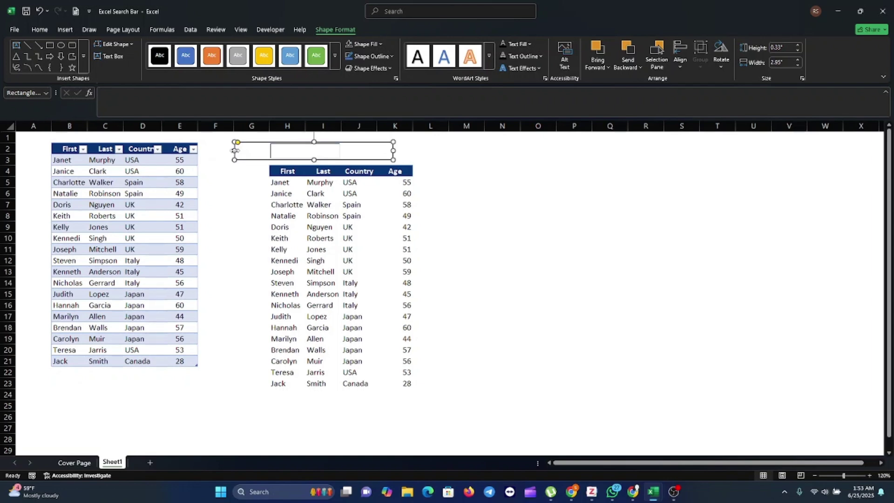
{"action": "left_click", "coordinate": [245, 169]}
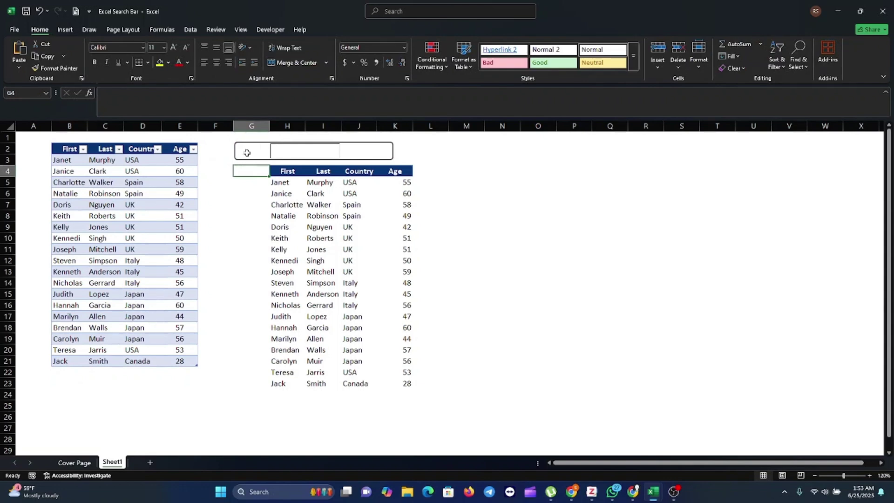
Step: Add a rectangle with rounded top corners, rotated to face left and sized about 0.35" by 0.32", inside the search frame's left end
{"action": "left_click", "coordinate": [65, 29]}
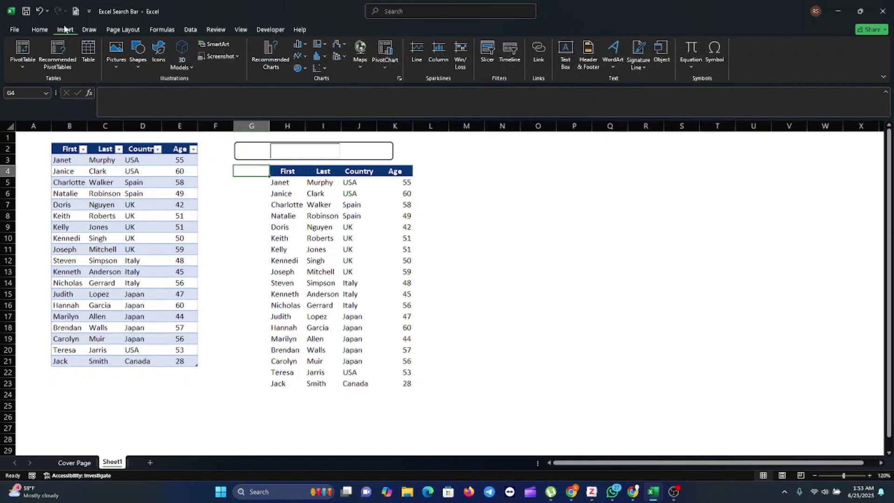
{"action": "left_click", "coordinate": [141, 66]}
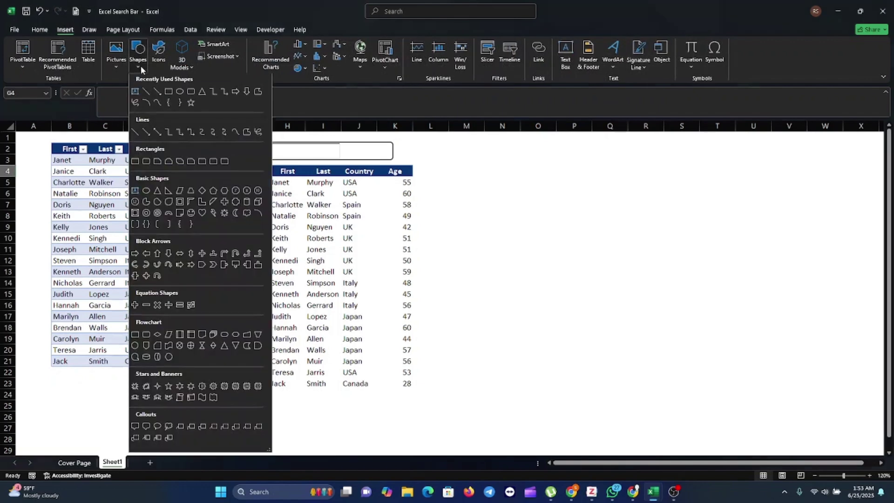
{"action": "left_click", "coordinate": [213, 162]}
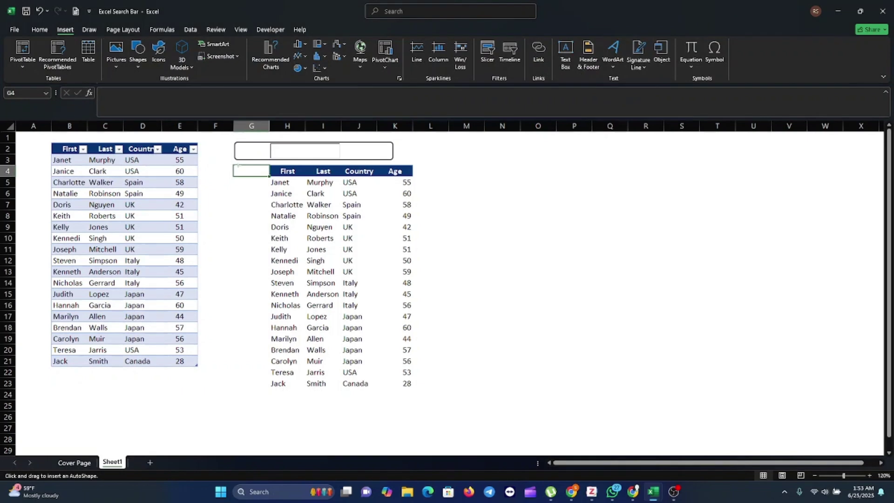
{"action": "mouse_move", "coordinate": [243, 145]}
{"action": "left_mouse_down"}
{"action": "mouse_move", "coordinate": [262, 159]}
{"action": "mouse_move", "coordinate": [245, 135]}
{"action": "mouse_move", "coordinate": [227, 151]}
{"action": "mouse_move", "coordinate": [244, 154]}
{"action": "left_mouse_up"}
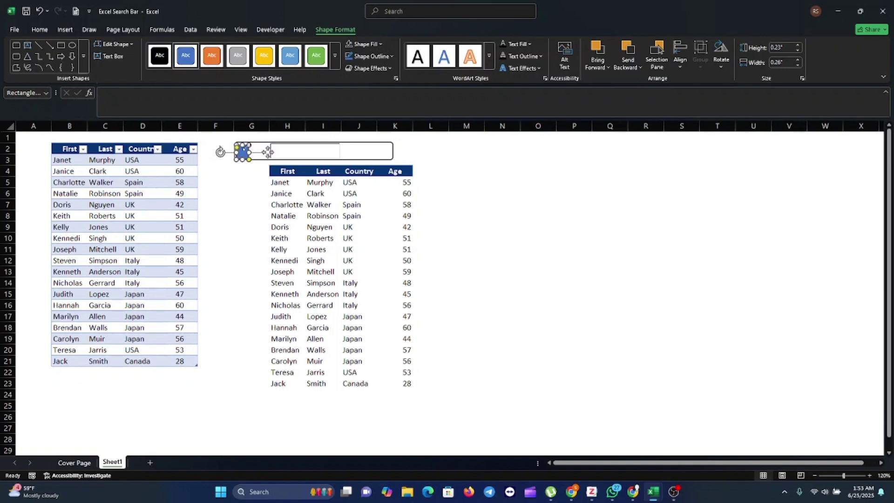
{"action": "mouse_move", "coordinate": [243, 143]}
{"action": "left_mouse_down"}
{"action": "mouse_move", "coordinate": [267, 150]}
{"action": "mouse_move", "coordinate": [234, 151]}
{"action": "left_mouse_up"}
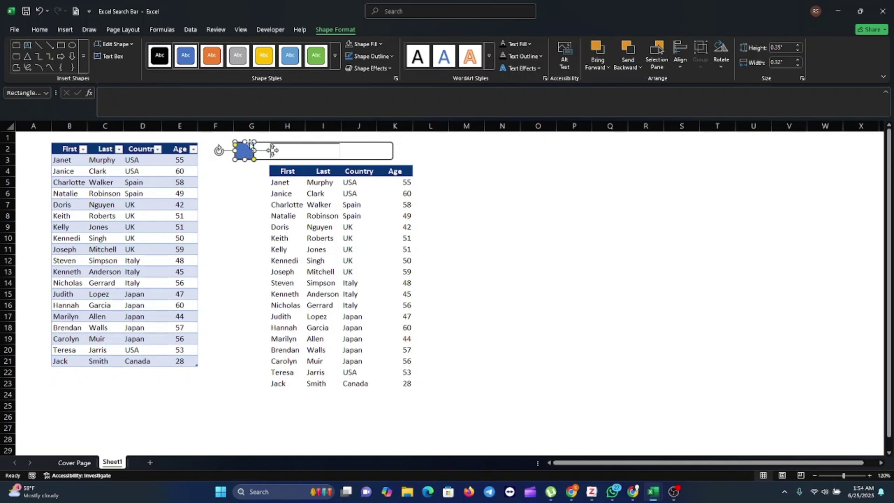
Step: Try a black fill on the small shape at the frame's left end and return it to the blue theme fill
{"action": "left_click", "coordinate": [380, 43]}
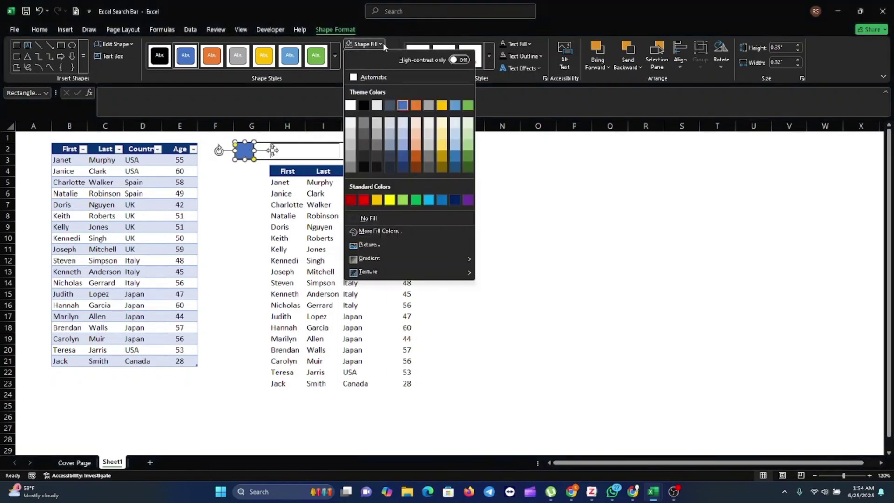
{"action": "left_click", "coordinate": [364, 105]}
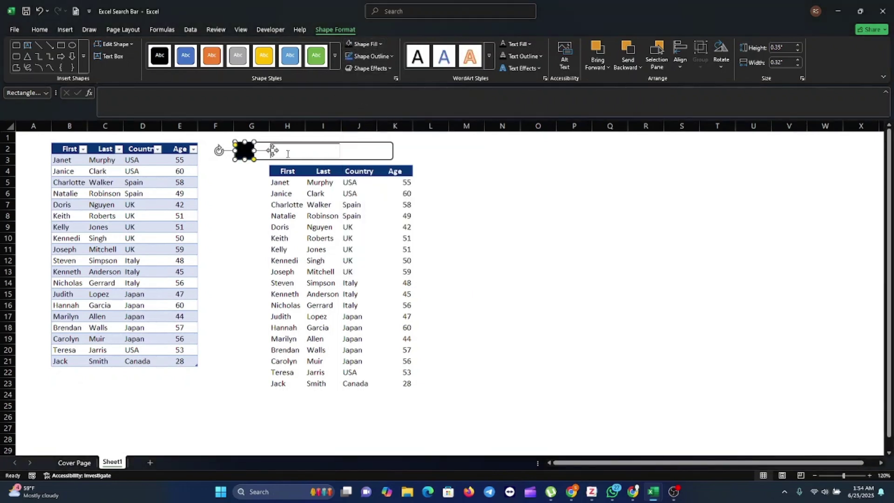
{"action": "left_click", "coordinate": [380, 44]}
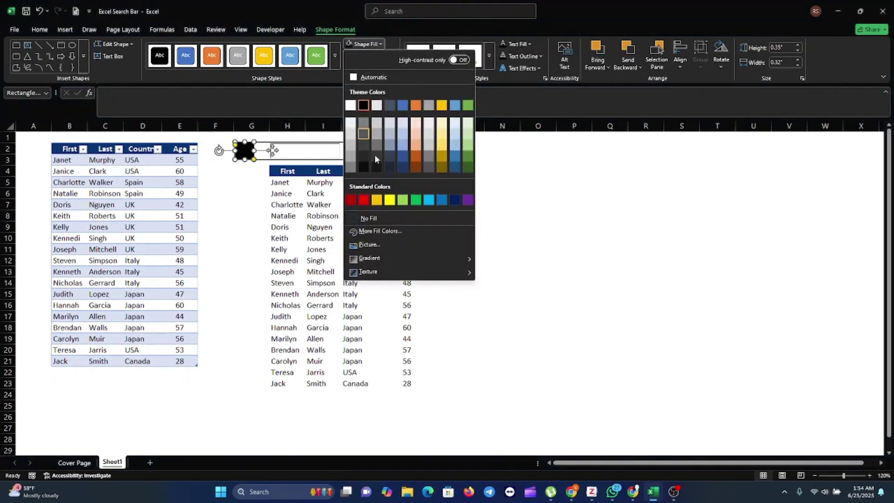
{"action": "left_click", "coordinate": [403, 106]}
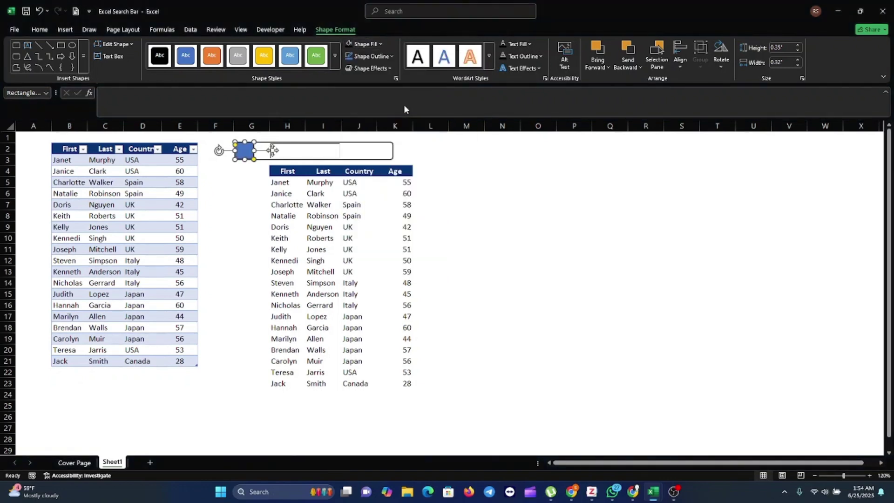
Step: Set the small blue shape at the frame's left end to No Outline and deselect it
{"action": "left_click", "coordinate": [392, 56]}
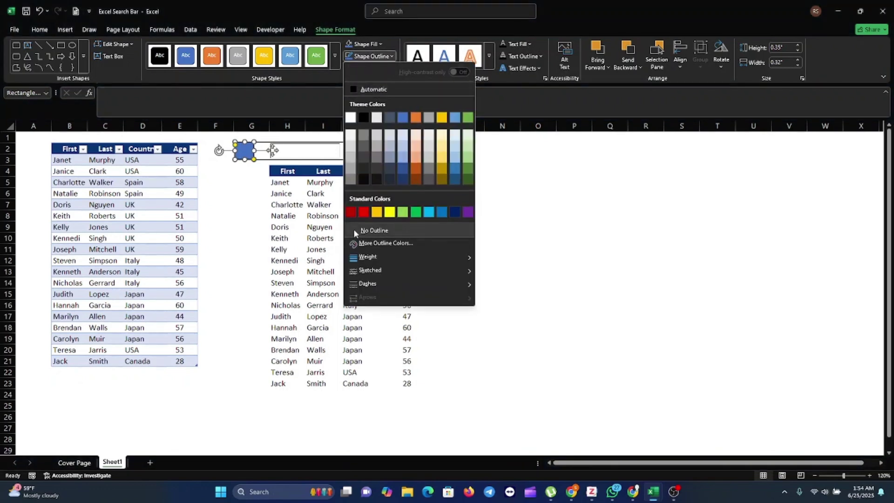
{"action": "left_click", "coordinate": [355, 231]}
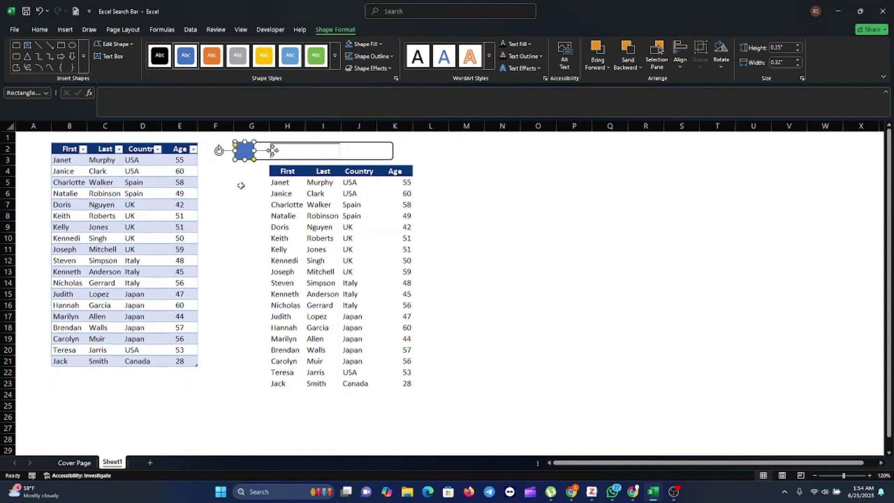
{"action": "left_click", "coordinate": [241, 185]}
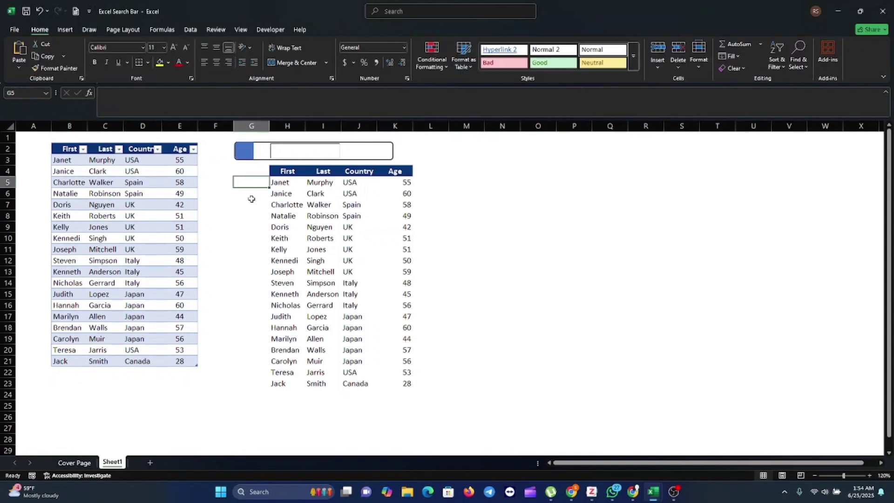
Step: Find the stock icons matching "search" and insert the plain magnifying glass icon into the sheet
{"action": "left_click", "coordinate": [246, 154]}
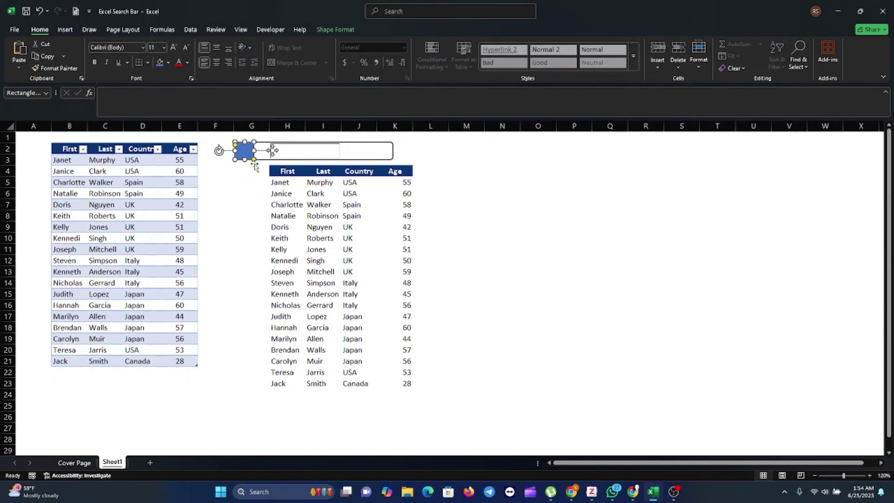
{"action": "left_click", "coordinate": [238, 176]}
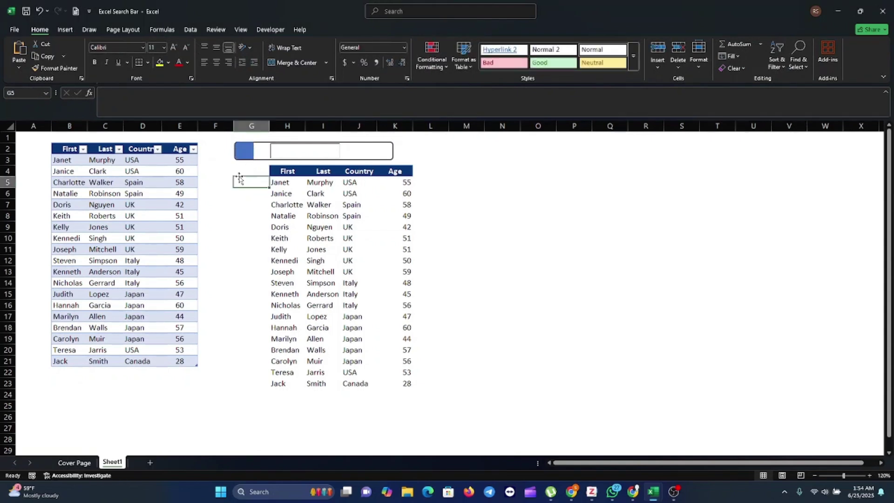
{"action": "left_click", "coordinate": [64, 30]}
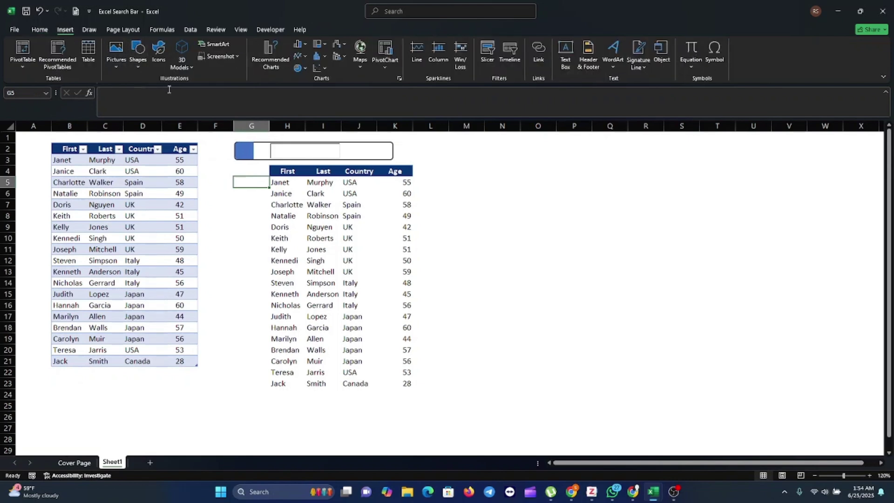
{"action": "left_click", "coordinate": [159, 52]}
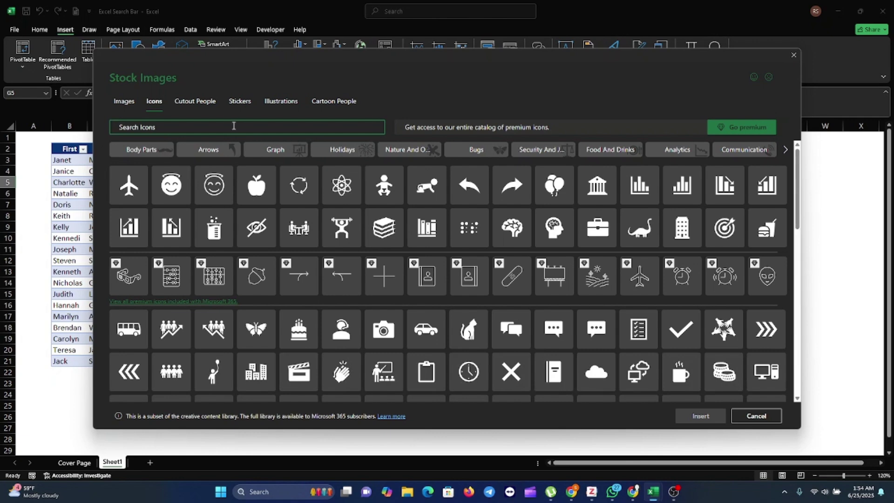
{"action": "type", "text": "search"}
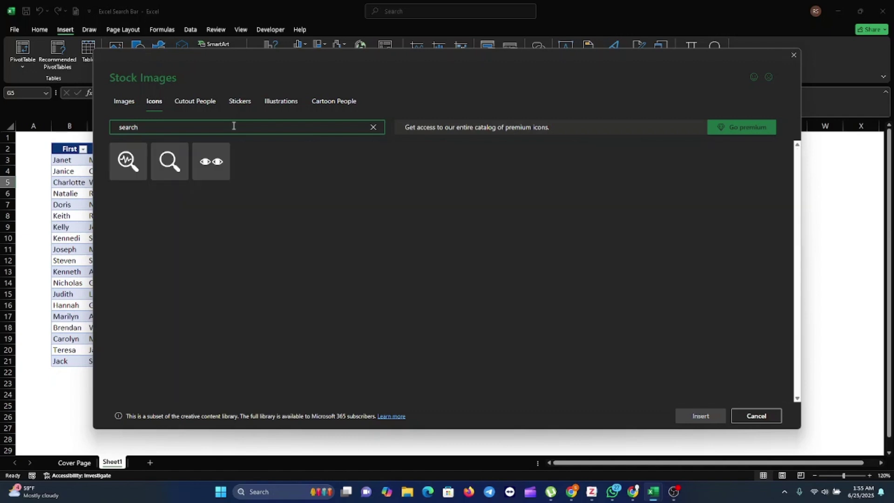
{"action": "left_click", "coordinate": [166, 170]}
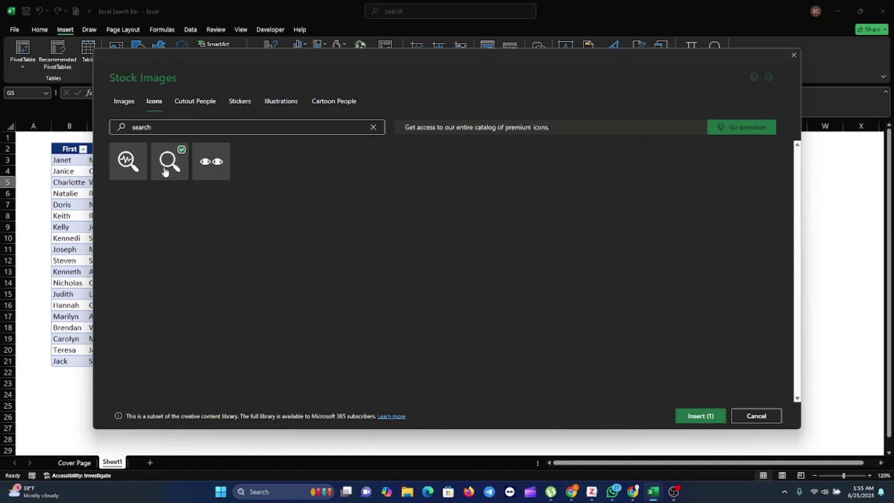
{"action": "left_click", "coordinate": [697, 418]}
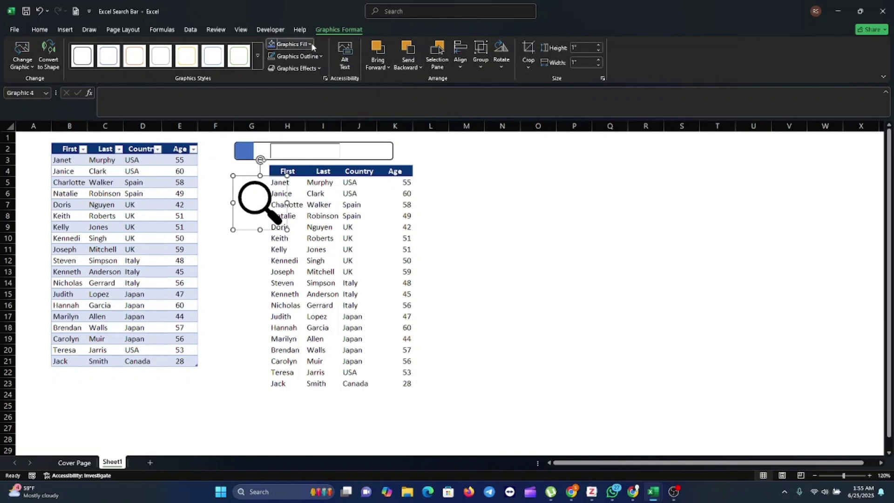
Step: Fill the magnifying glass icon white, shrink it to about 0.3" by 0.3", and centre it on the blue end shape
{"action": "left_click", "coordinate": [293, 43]}
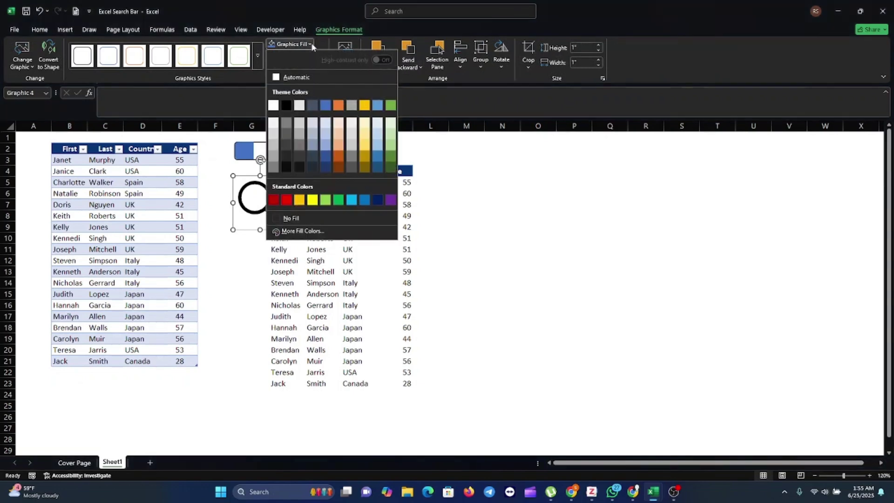
{"action": "left_click", "coordinate": [271, 106]}
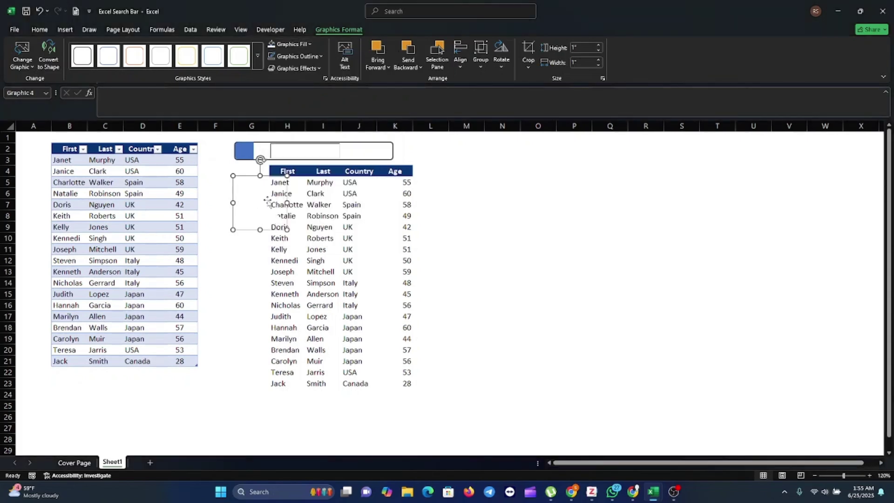
{"action": "left_click_drag", "start_coordinate": [264, 215], "coordinate": [243, 155]}
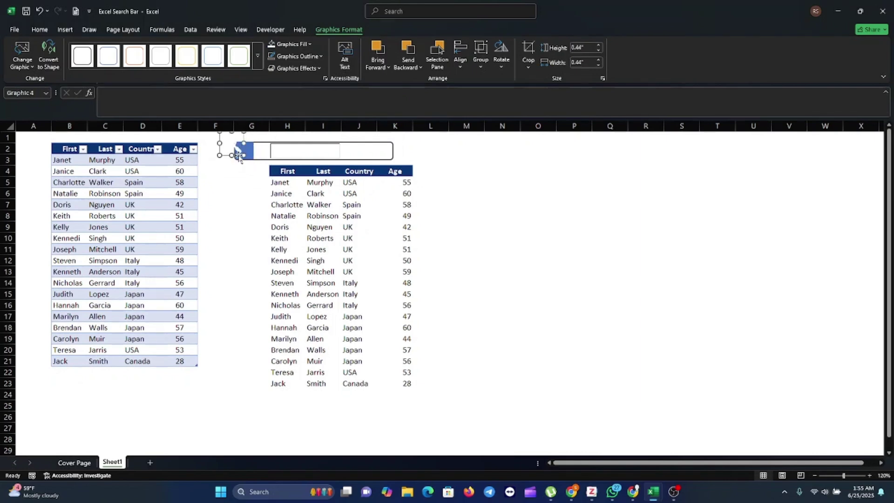
{"action": "left_click", "coordinate": [243, 150]}
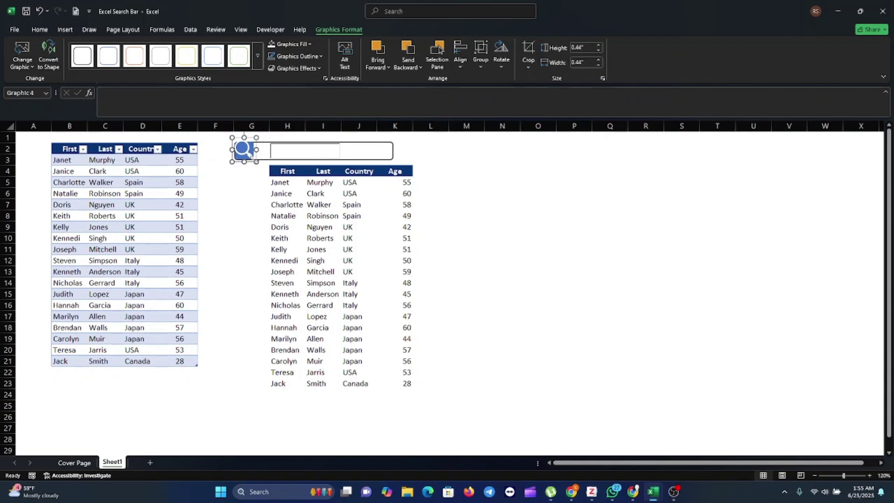
{"action": "left_click_drag", "start_coordinate": [256, 162], "coordinate": [243, 176]}
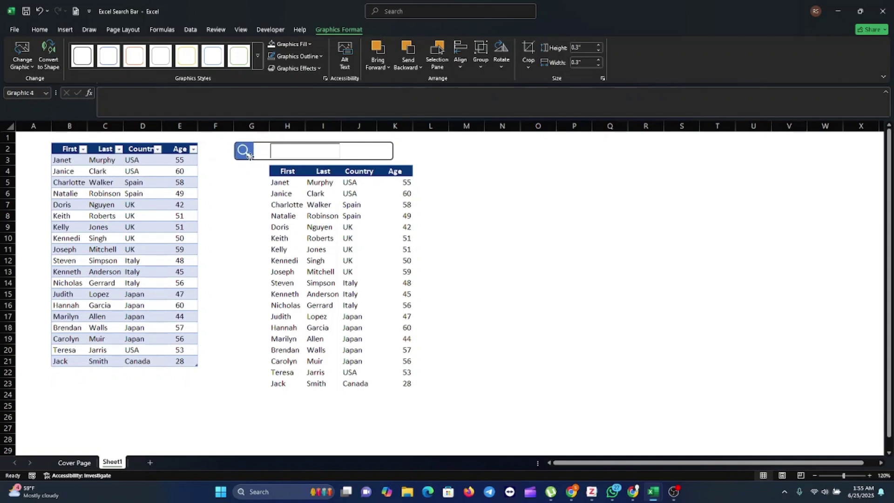
{"action": "left_click", "coordinate": [239, 205]}
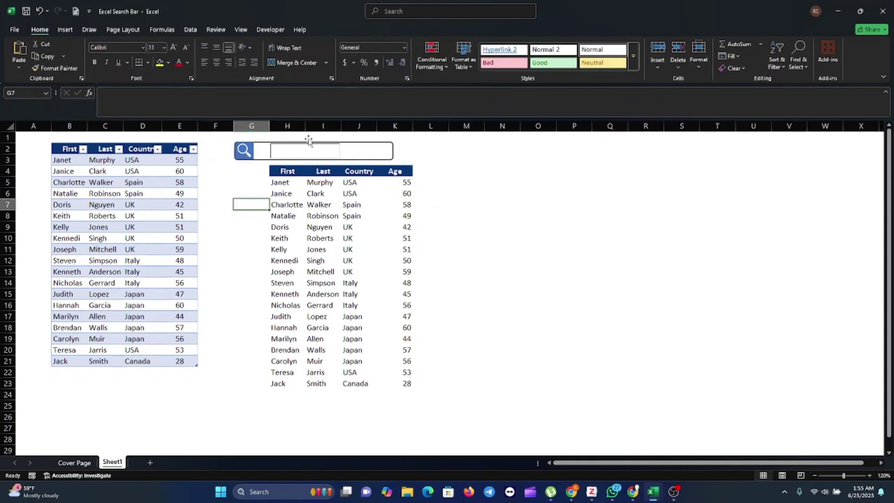
Step: In Design Mode, stretch the search text box to span from the blue end shape to the frame's far end, and leave Design Mode
{"action": "left_click", "coordinate": [285, 155]}
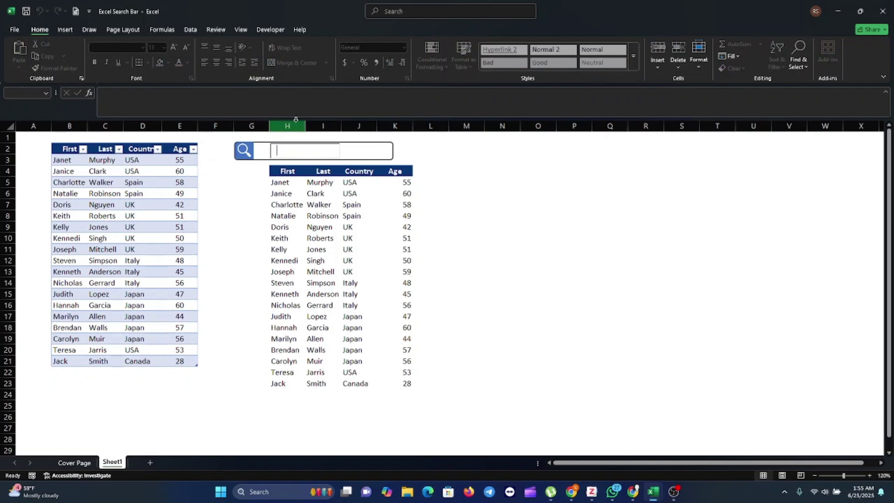
{"action": "left_click", "coordinate": [269, 30]}
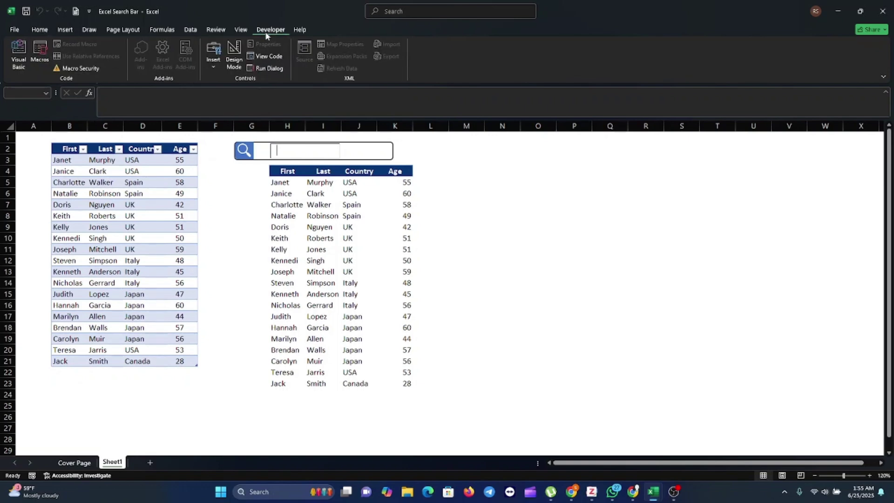
{"action": "left_click", "coordinate": [233, 63]}
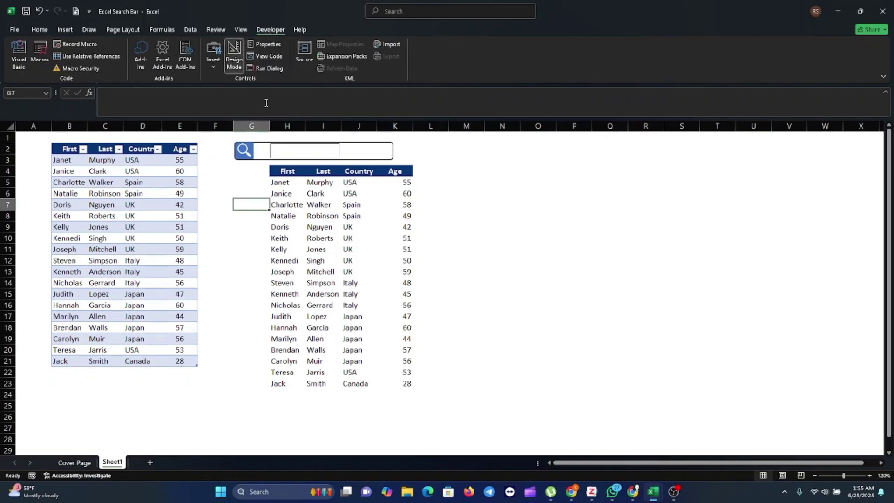
{"action": "left_click", "coordinate": [282, 150]}
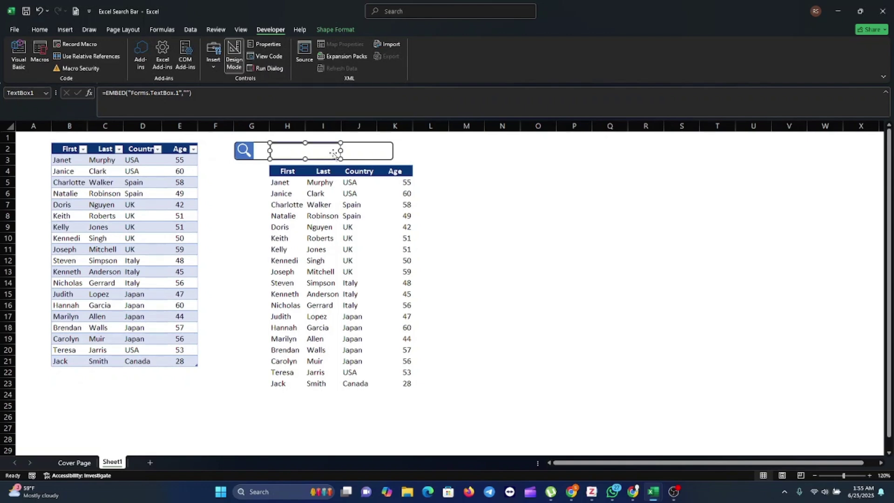
{"action": "left_click_drag", "start_coordinate": [340, 149], "coordinate": [392, 152]}
{"action": "left_click_drag", "start_coordinate": [270, 150], "coordinate": [253, 150]}
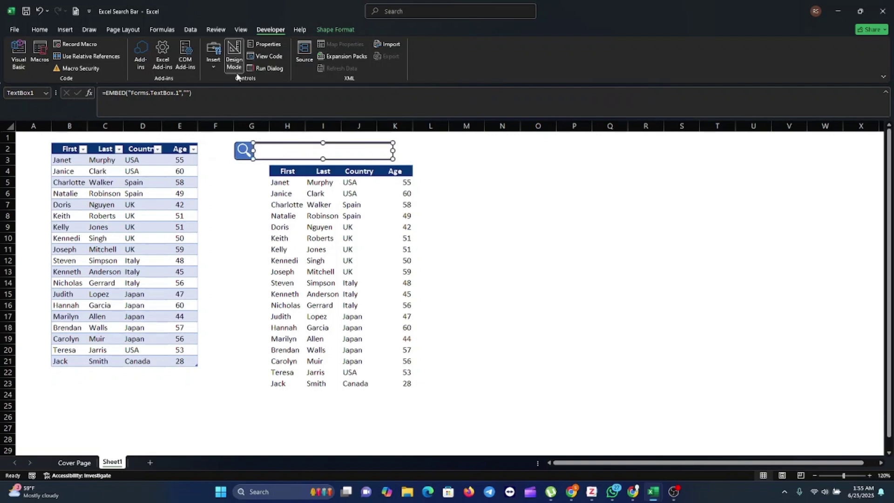
{"action": "left_click", "coordinate": [234, 55]}
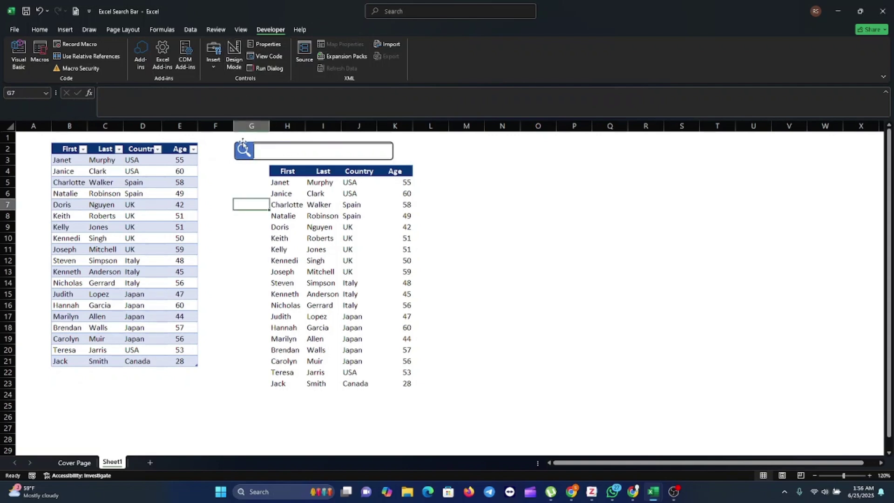
Step: Test the search bar by filtering for 55, and replace that entry with "jan"
{"action": "left_click", "coordinate": [282, 156]}
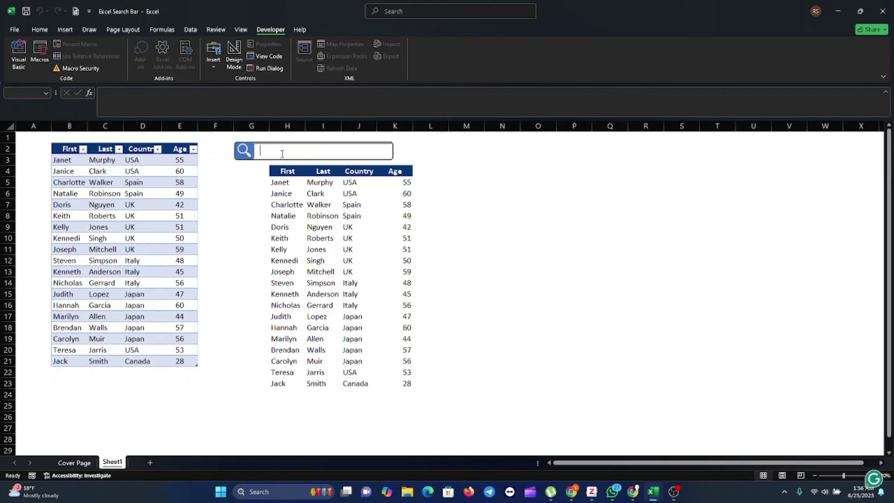
{"action": "type", "text": "55"}
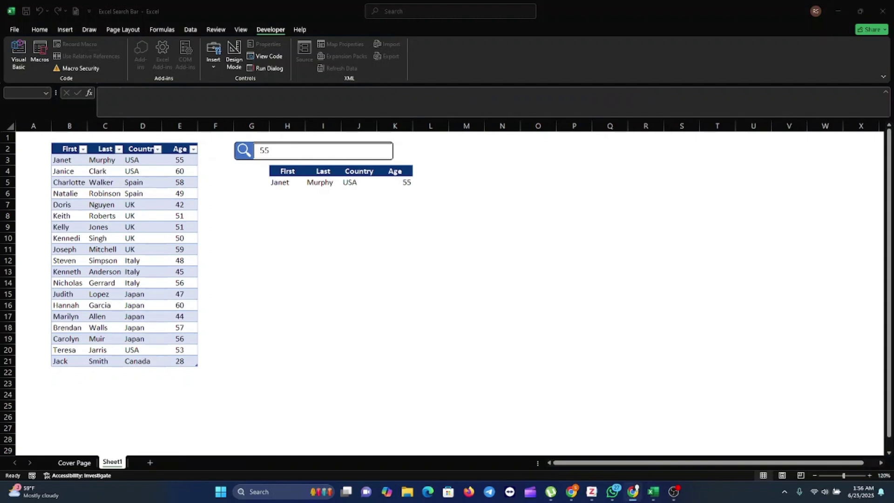
{"action": "left_click", "coordinate": [272, 150]}
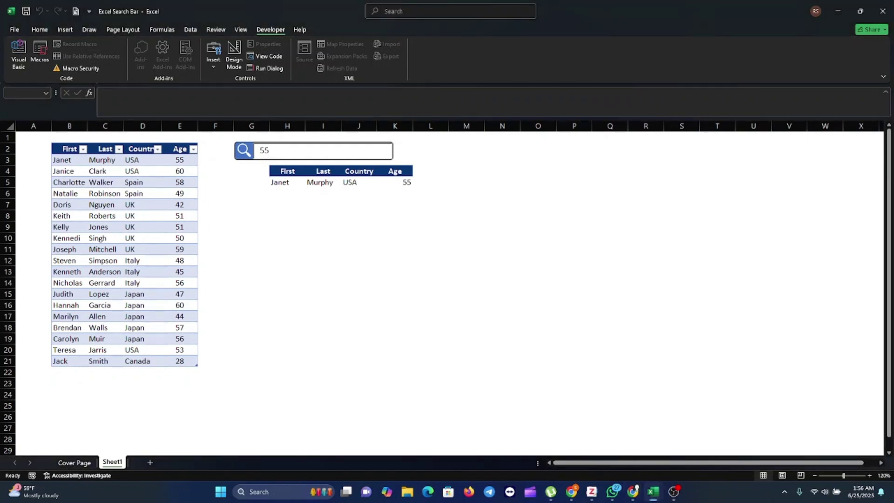
{"action": "key", "text": "BackSpace"}
{"action": "key", "text": "BackSpace"}
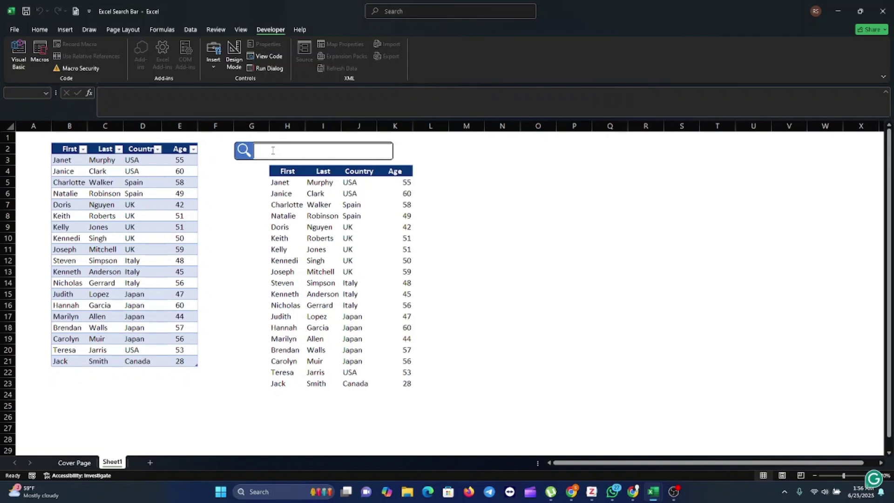
{"action": "type", "text": "jan"}
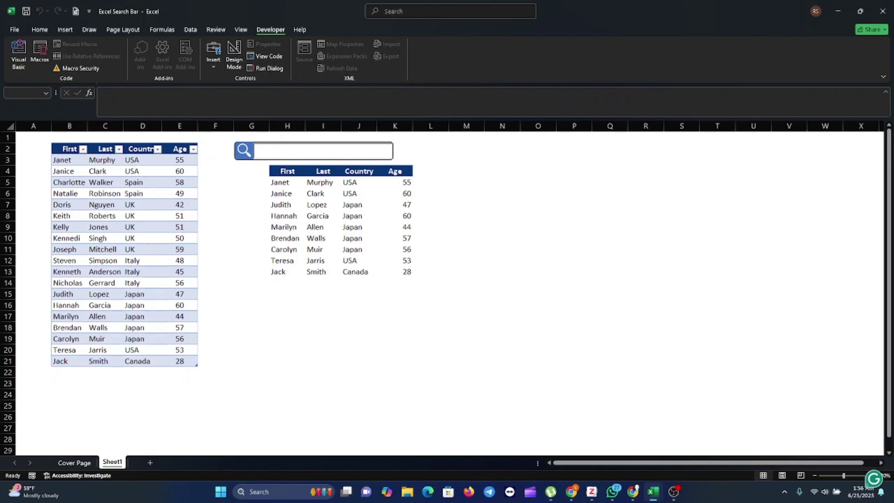